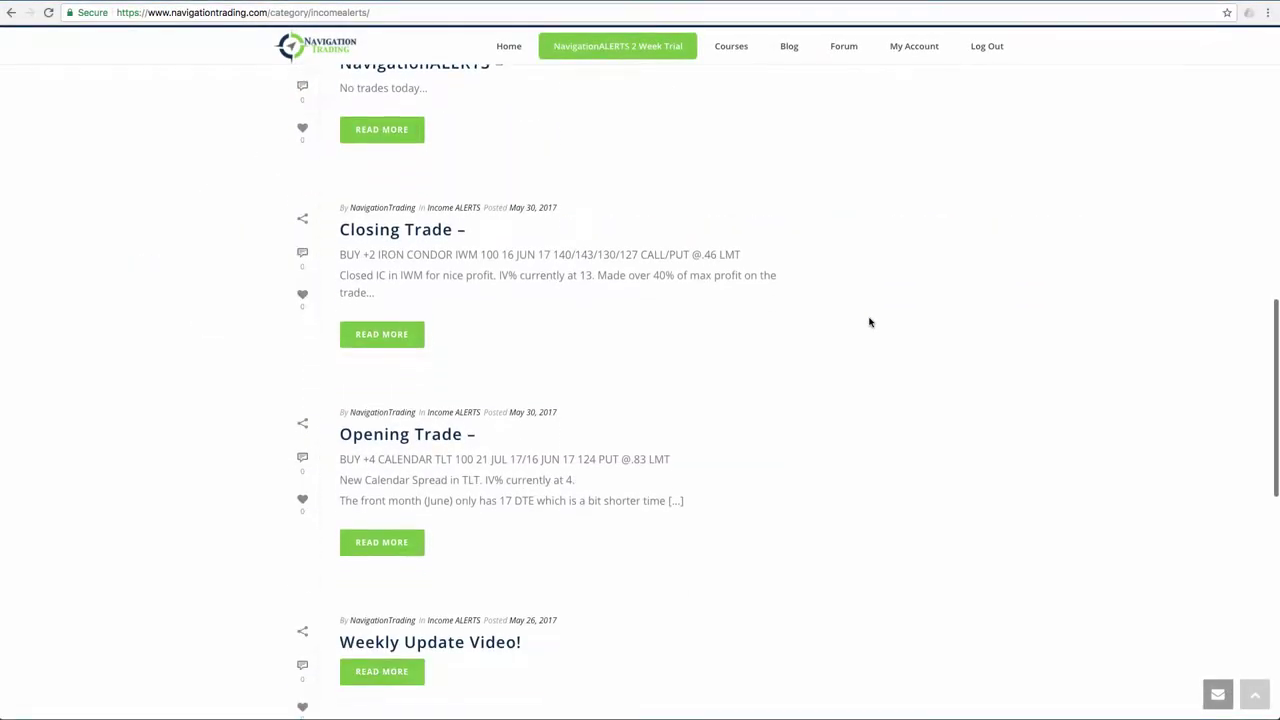
Load the TLT risk profile and exclude the 16 JUN 17 and 21 JUL 17 126 put legs from the graph
{"action": "scroll", "coordinate": [869, 321], "scroll_direction": "up", "scroll_amount": 3}
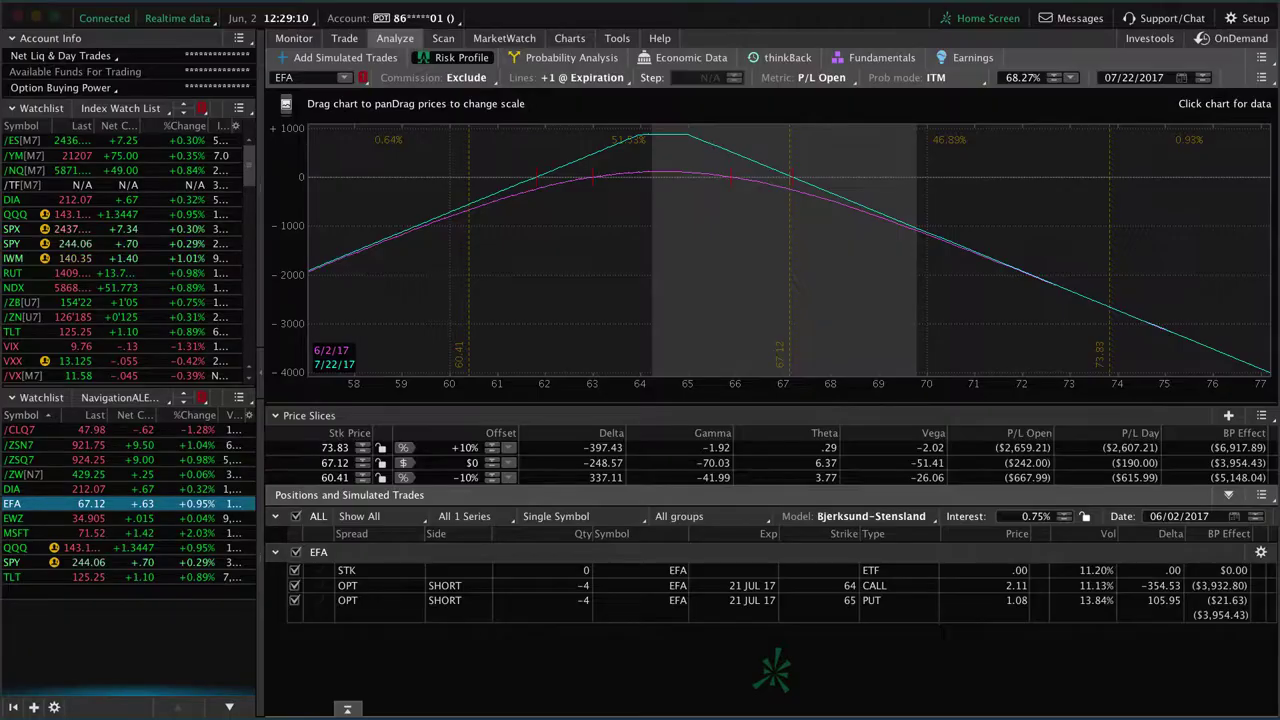
{"action": "left_click", "coordinate": [60, 577]}
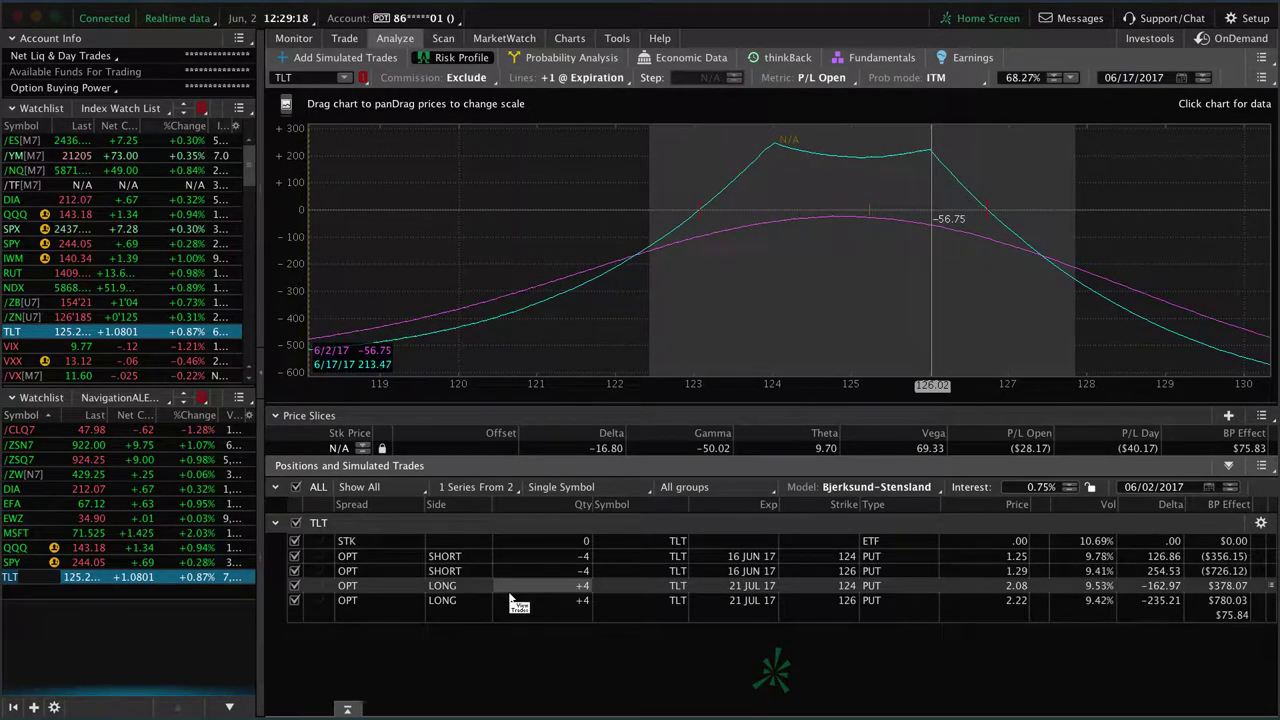
{"action": "left_click", "coordinate": [294, 585]}
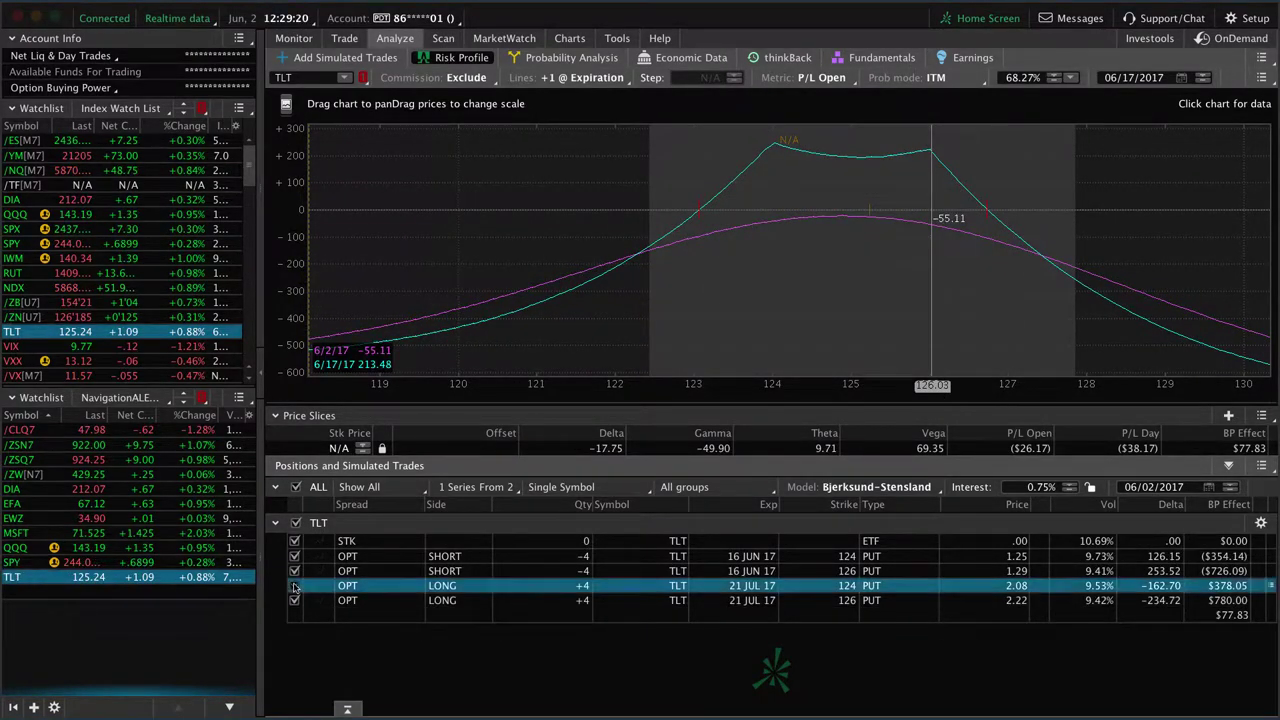
{"action": "left_click", "coordinate": [294, 585]}
{"action": "left_click", "coordinate": [294, 571]}
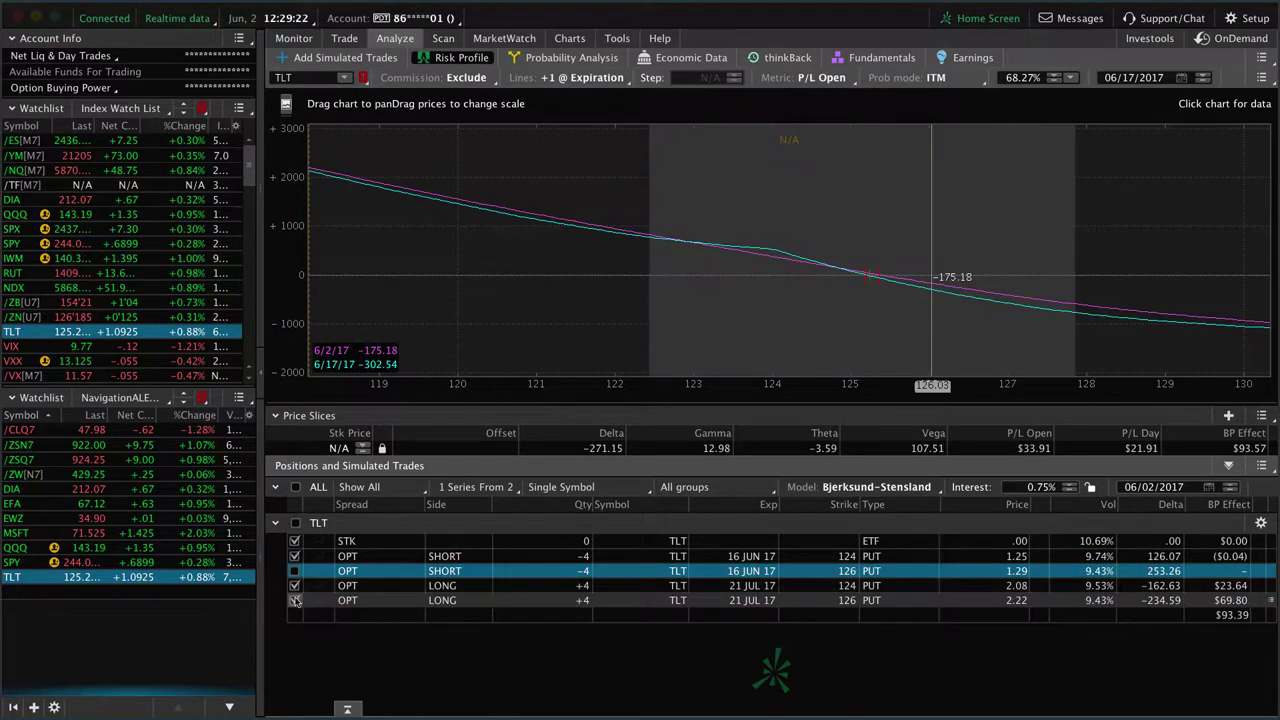
{"action": "left_click", "coordinate": [294, 600]}
{"action": "left_click_drag", "start_coordinate": [760, 370], "coordinate": [680, 370]}
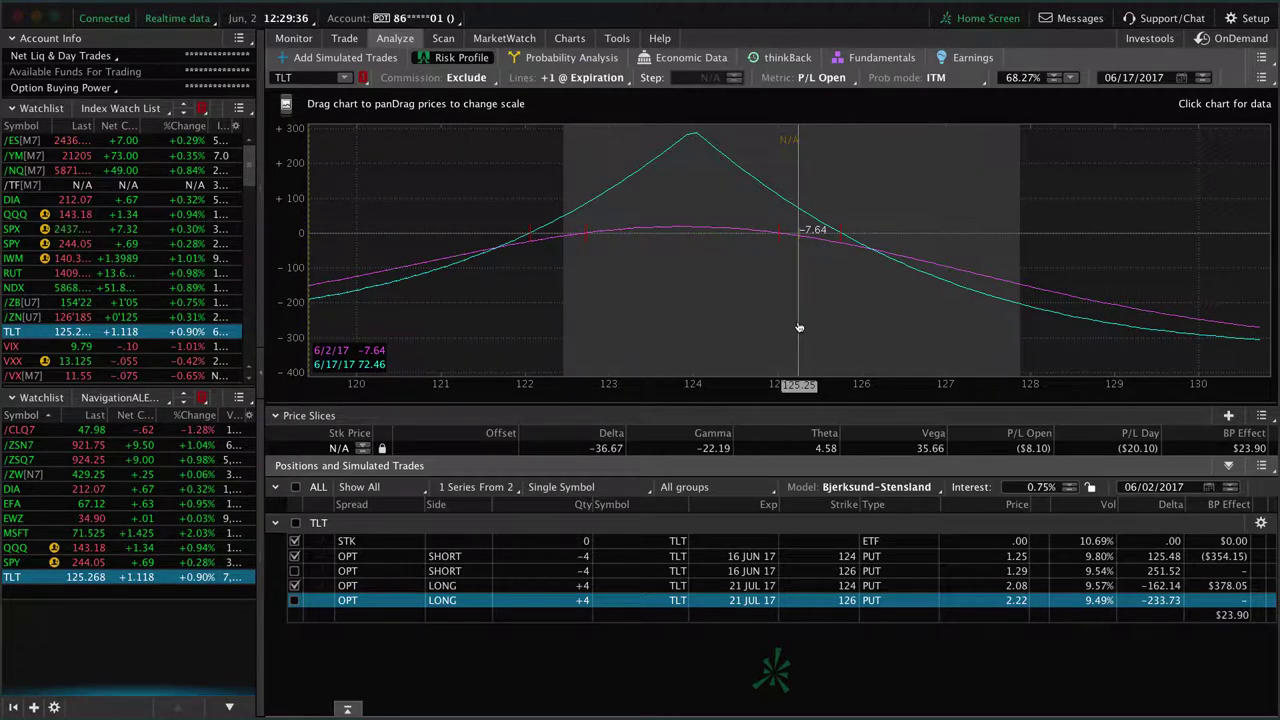
Check TLT's option expirations and include both 126 put legs in its risk profile again
{"action": "left_click", "coordinate": [344, 38]}
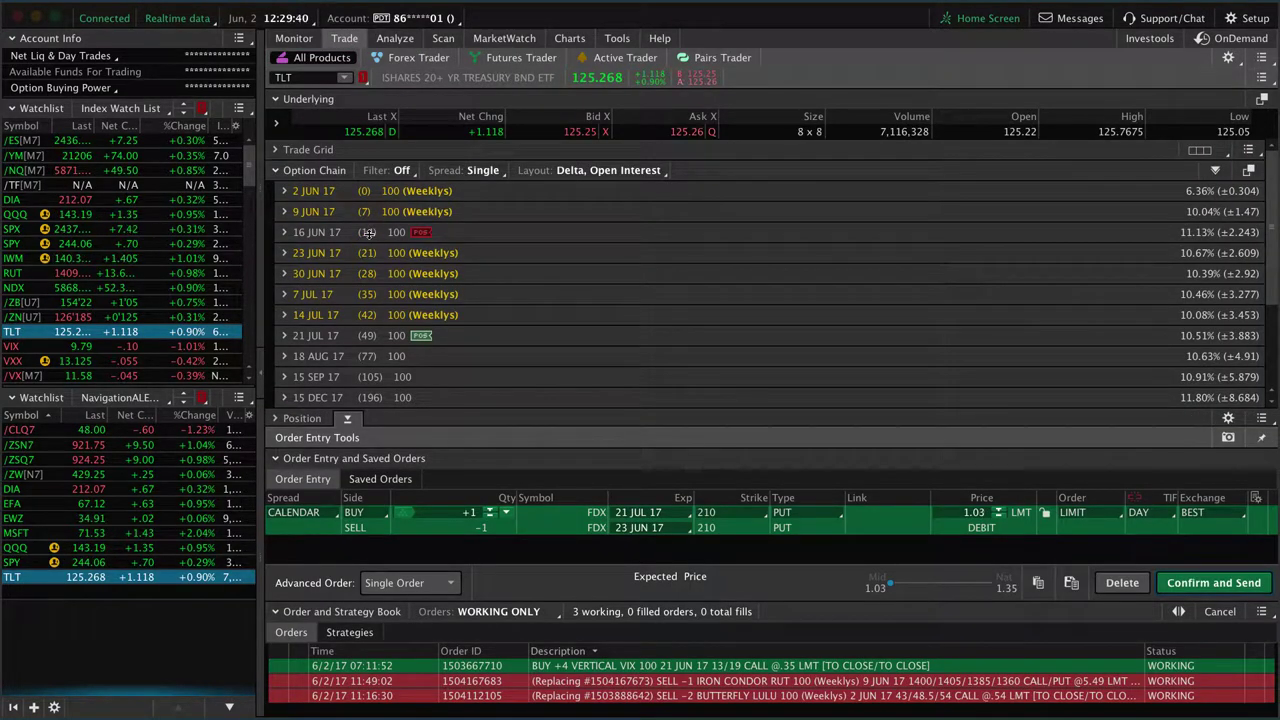
{"action": "left_click", "coordinate": [395, 38]}
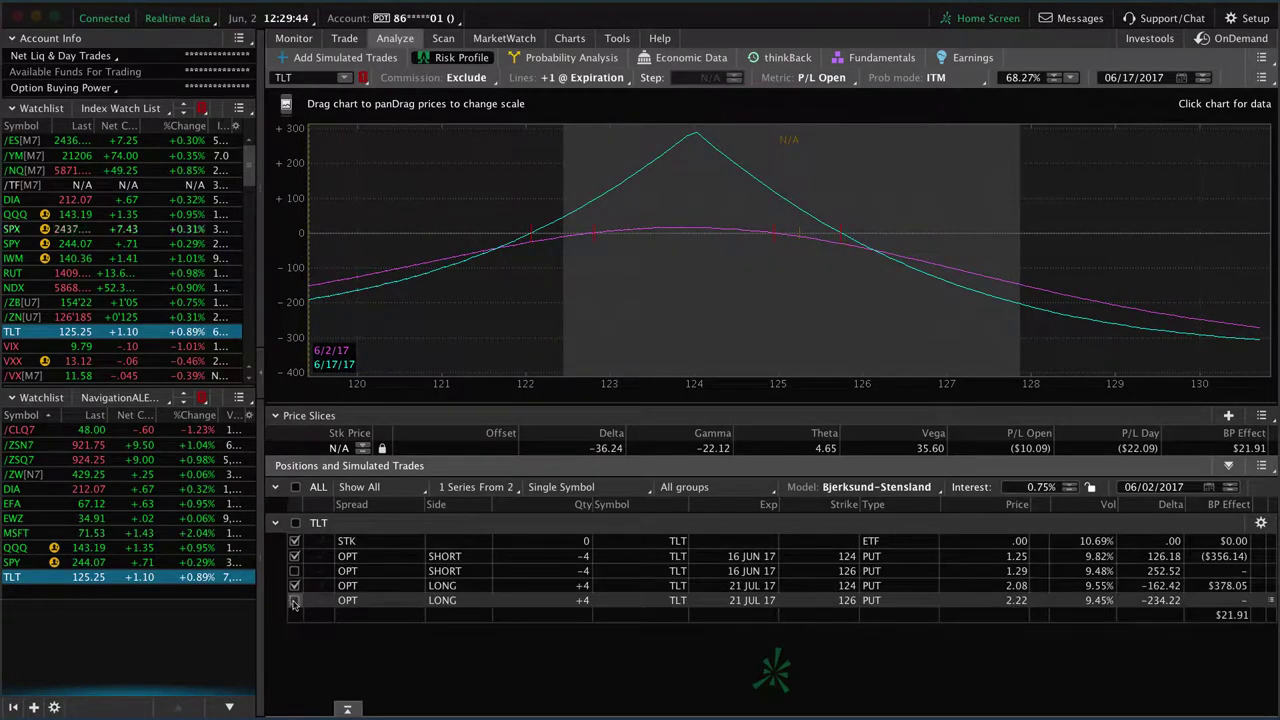
{"action": "left_click", "coordinate": [294, 600]}
{"action": "left_click", "coordinate": [294, 570]}
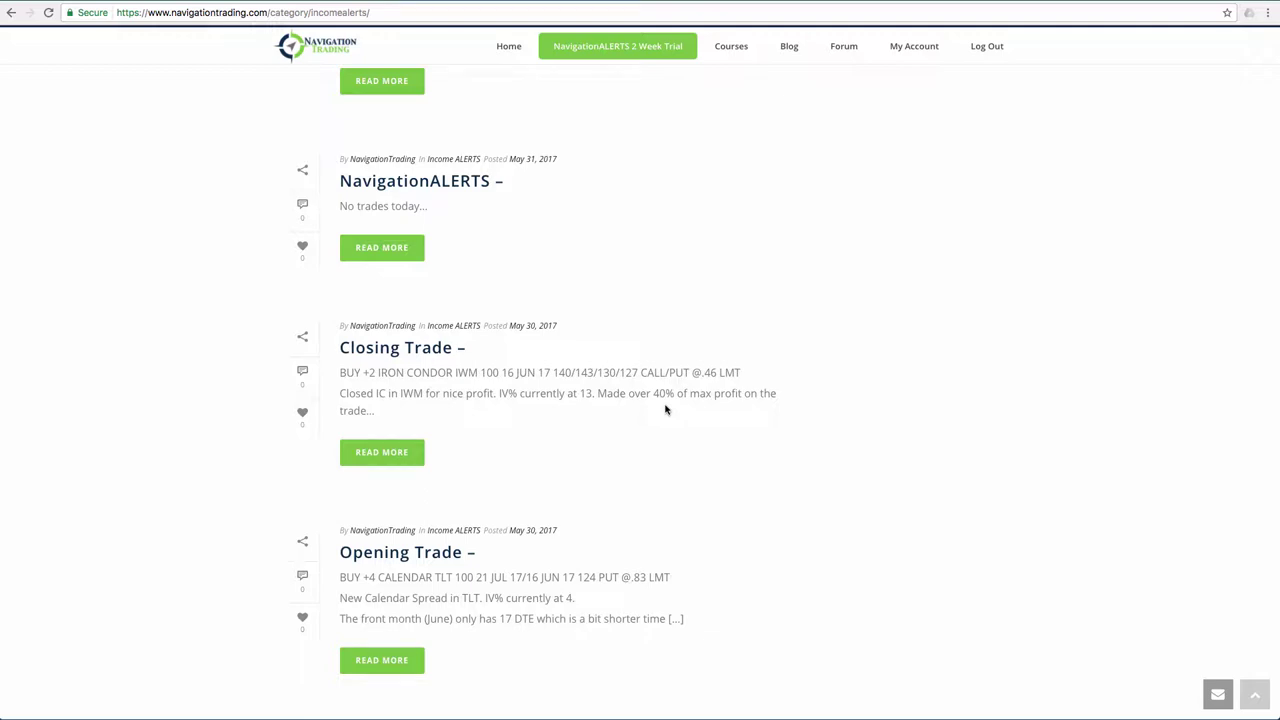
Review the LULU iron condor closing alert on the alerts page and bring up the LULU price chart
{"action": "scroll", "coordinate": [600, 403], "scroll_direction": "up", "scroll_amount": 3}
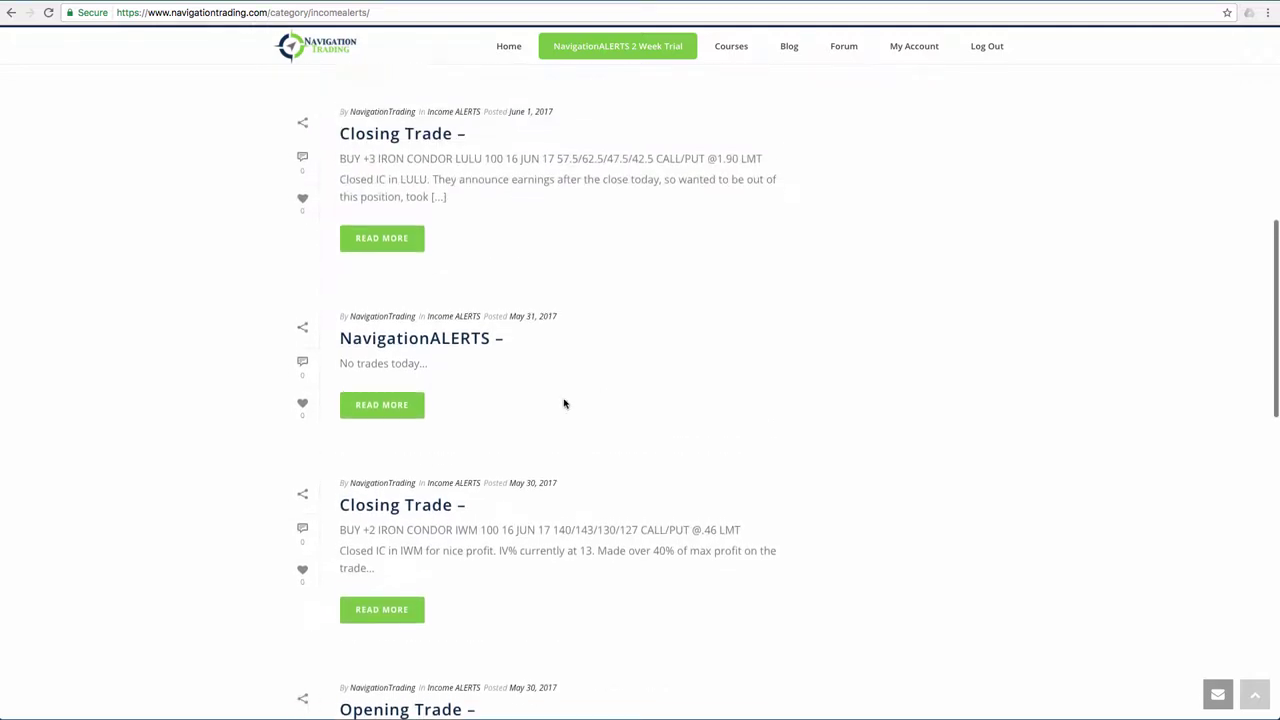
{"action": "scroll", "coordinate": [480, 403], "scroll_direction": "up", "scroll_amount": 2}
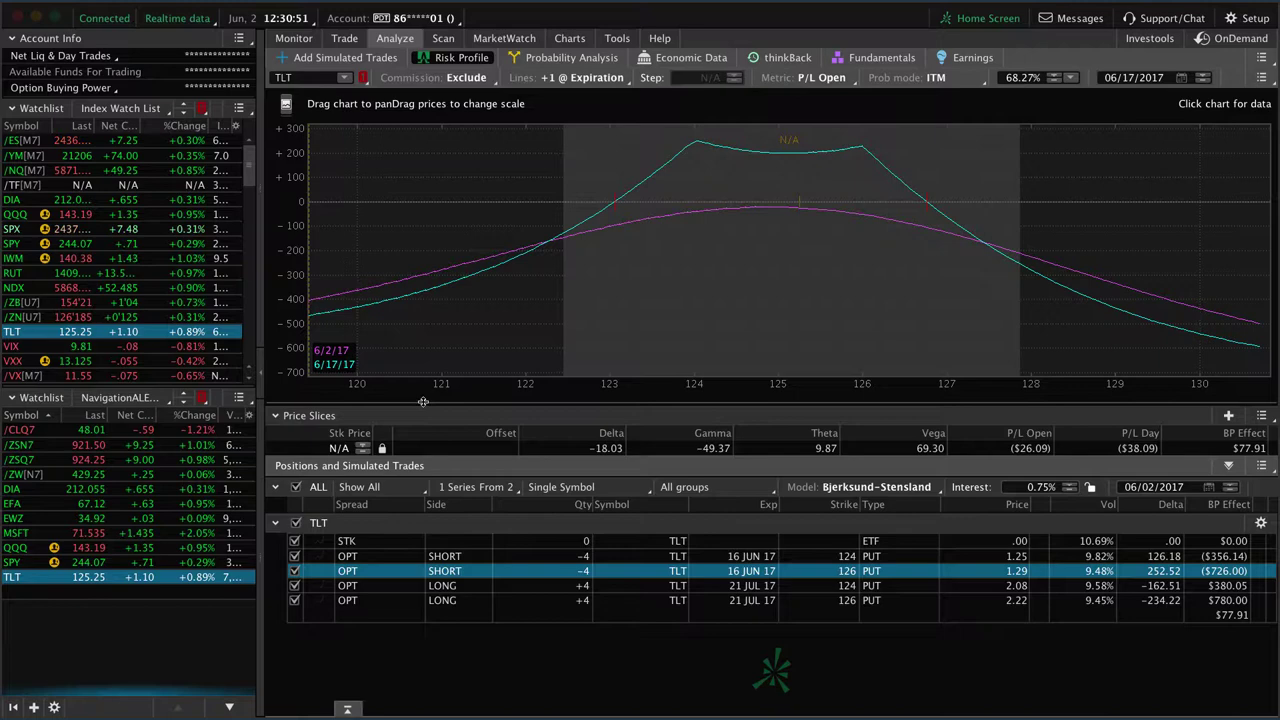
{"action": "left_click", "coordinate": [569, 38]}
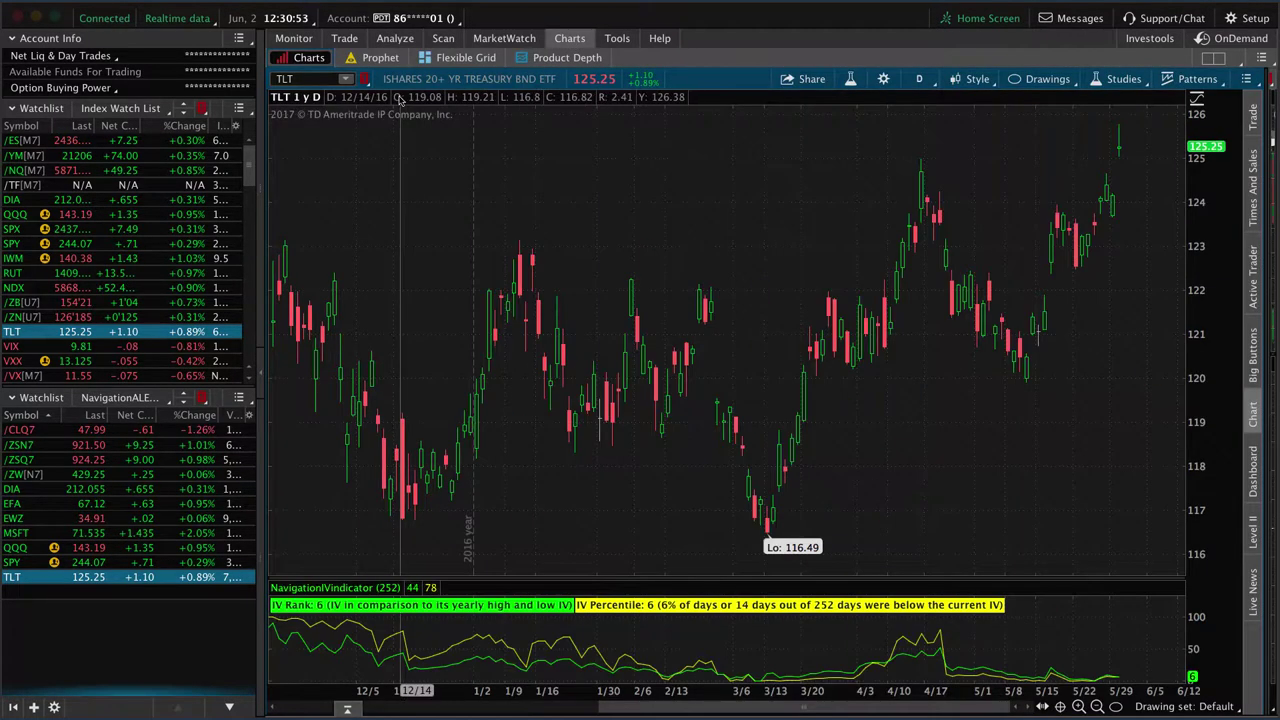
{"action": "type", "text": "LUL"}
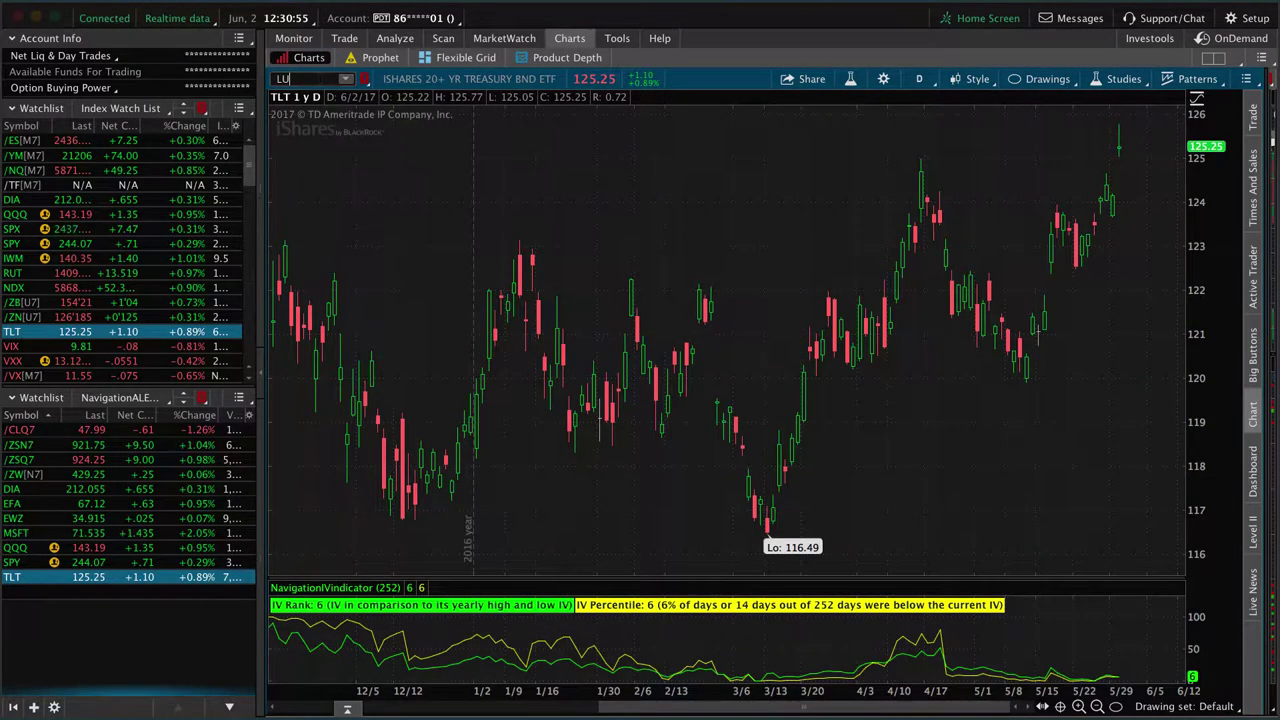
{"action": "type", "text": "U"}
{"action": "key", "text": "Return"}
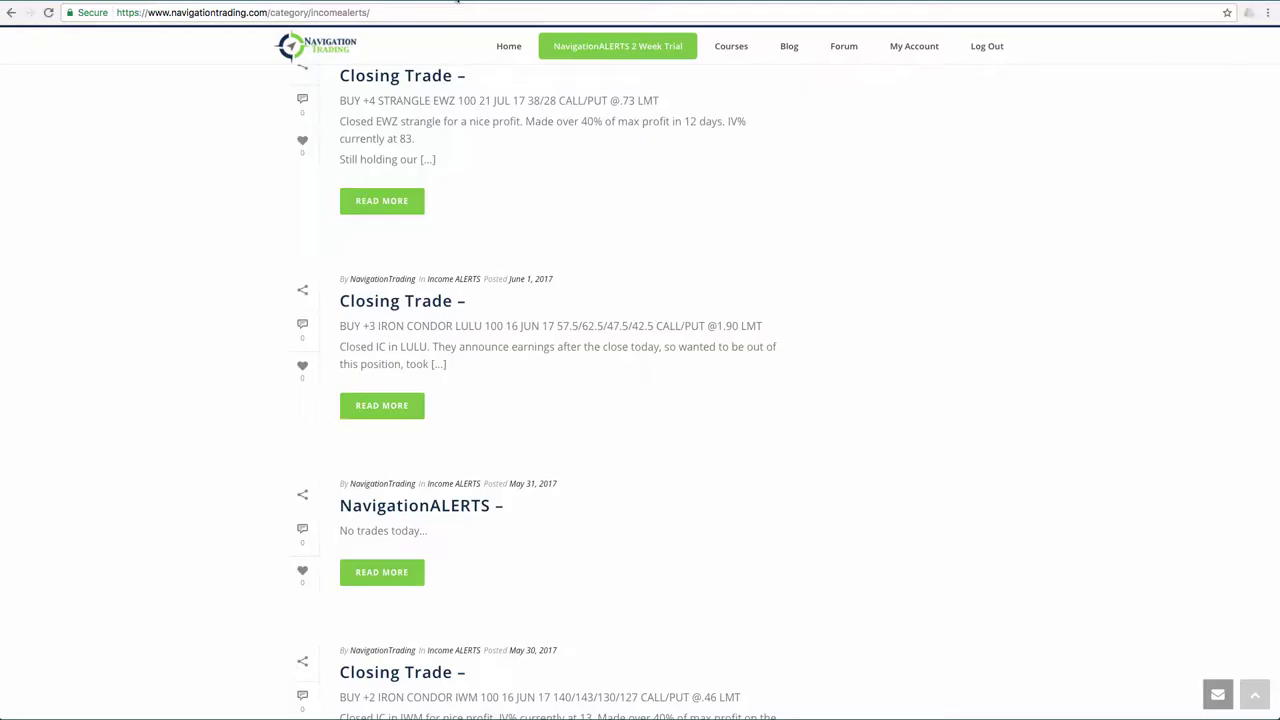
Switch to the alerts page for the EWZ strangle closing alert and examine EWZ's price chart and risk profile
{"action": "key", "text": "super+Tab"}
{"action": "scroll", "coordinate": [636, 346], "scroll_direction": "up", "scroll_amount": 5}
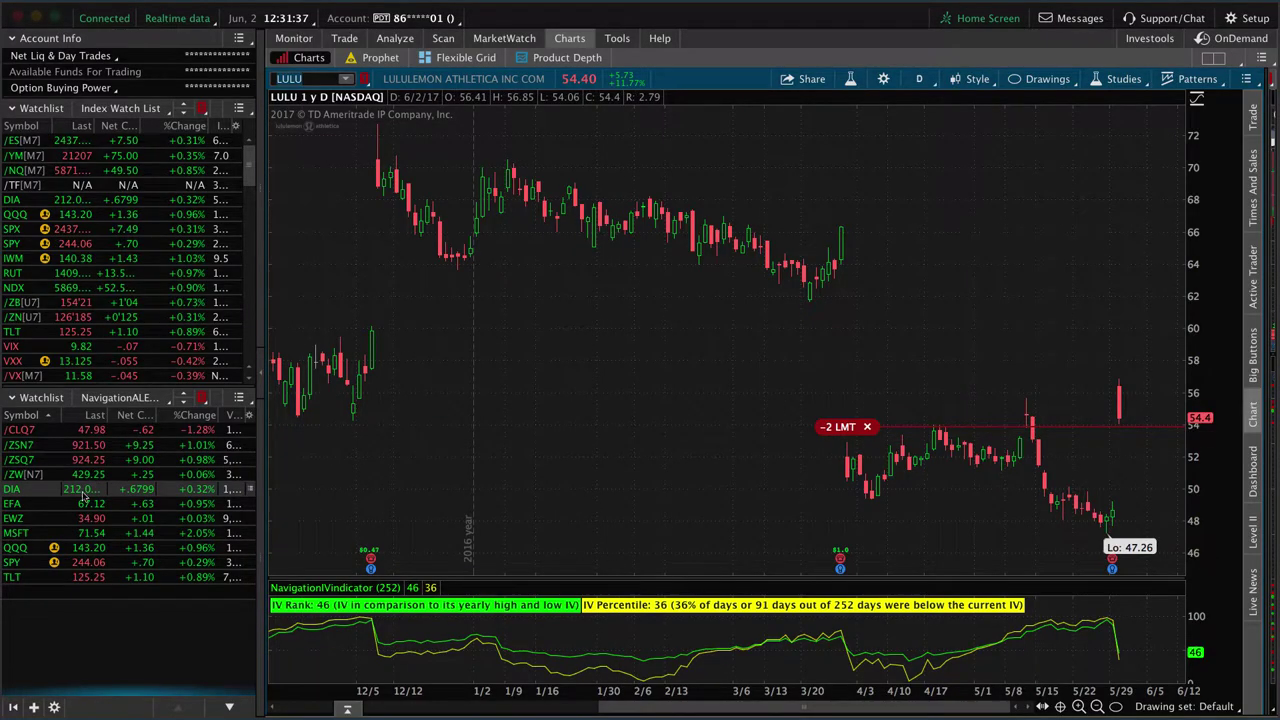
{"action": "left_click", "coordinate": [80, 518]}
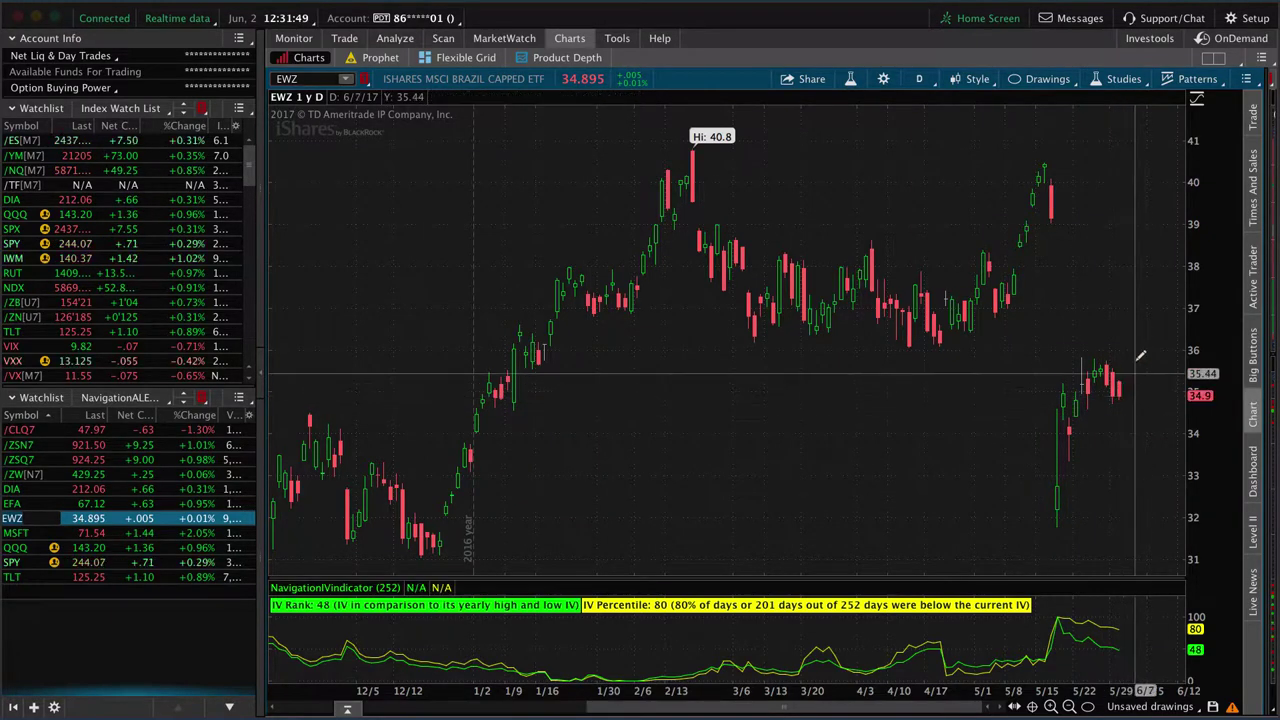
{"action": "left_click", "coordinate": [395, 38]}
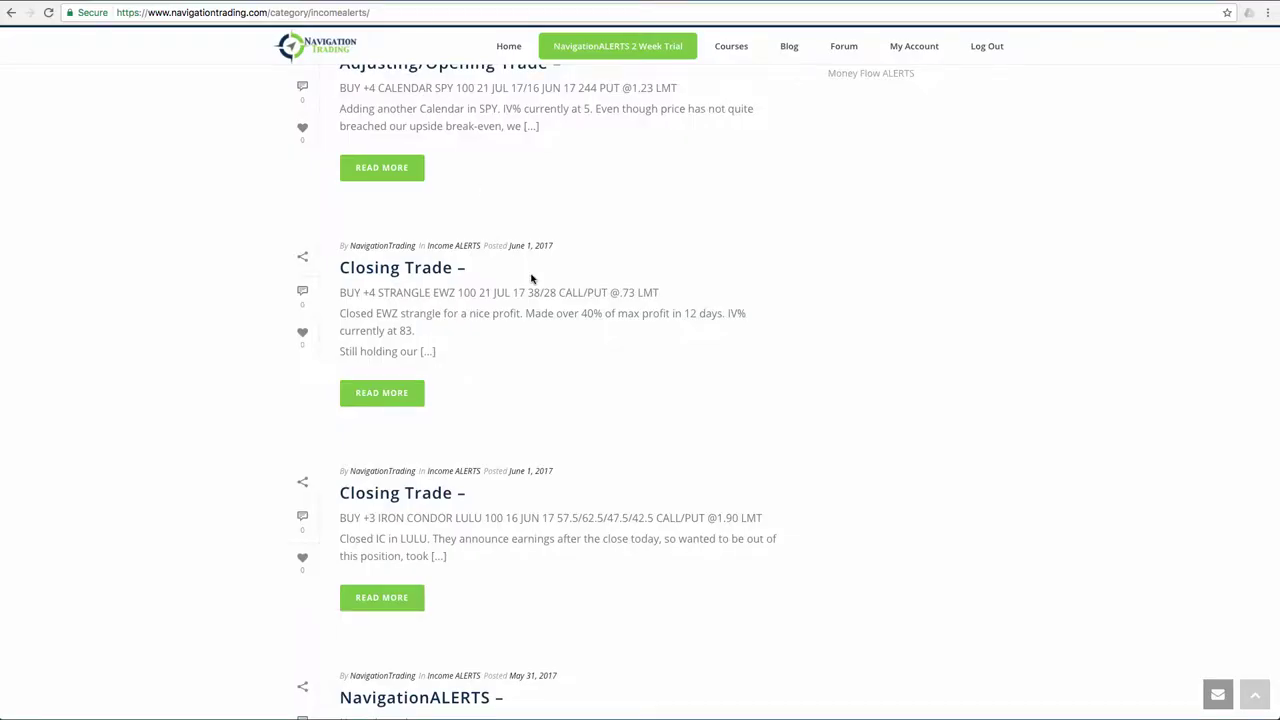
Review the SPY calendar adjustment alert on the alerts page and examine the SPY risk profile
{"action": "scroll", "coordinate": [531, 279], "scroll_direction": "up", "scroll_amount": 4}
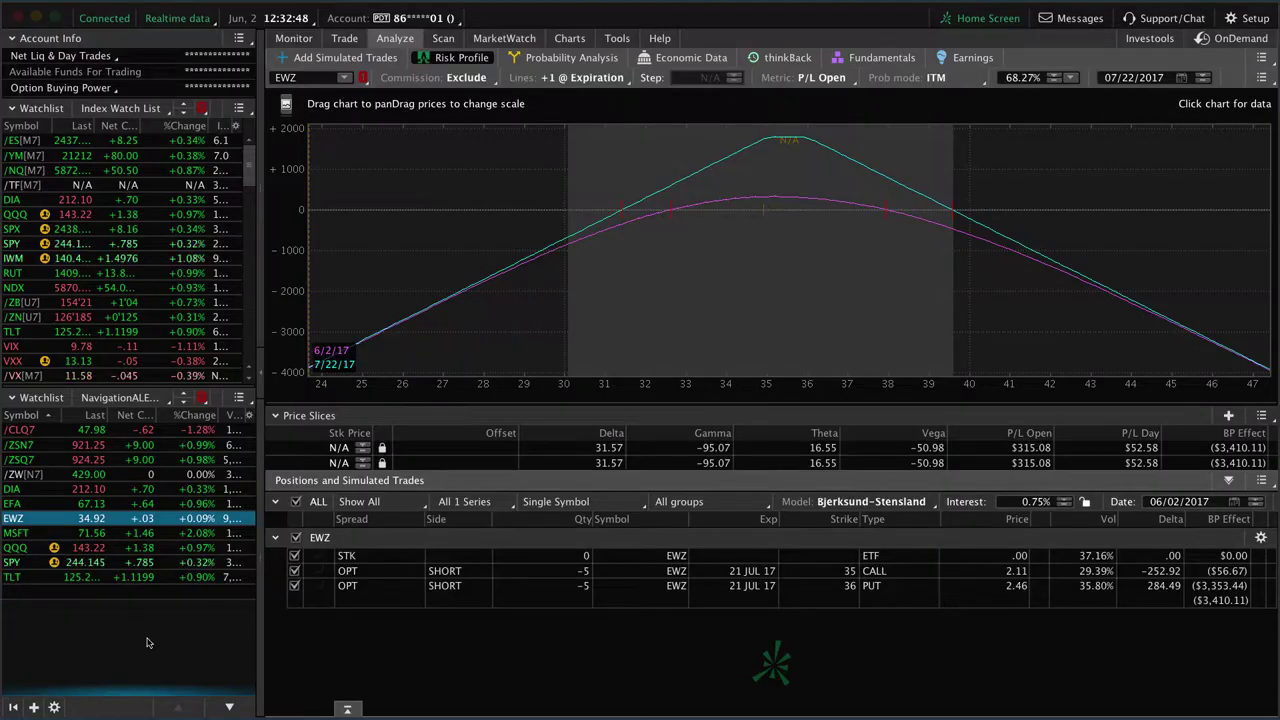
{"action": "left_click", "coordinate": [40, 562]}
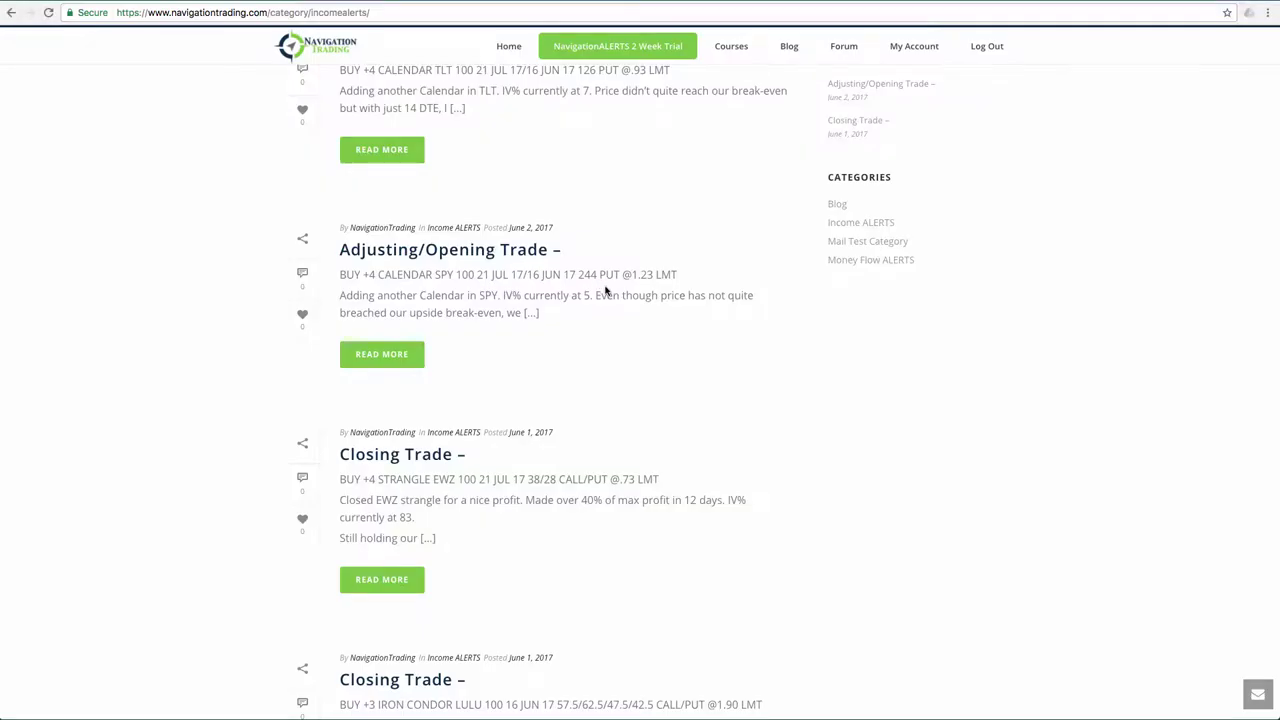
{"action": "scroll", "coordinate": [605, 290], "scroll_direction": "up", "scroll_amount": 3}
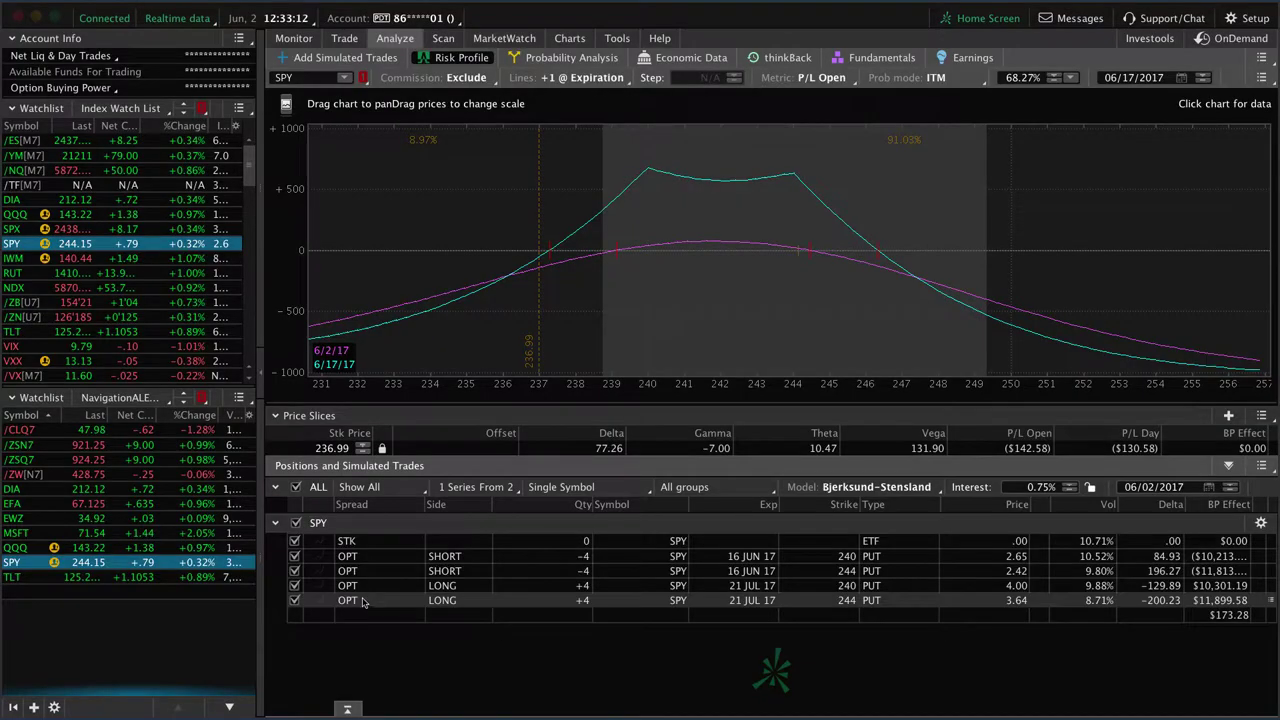
Examine the risk profiles of the /CLQ7, /ZSN7 and /ZSQ7 futures option positions
{"action": "left_click", "coordinate": [55, 430]}
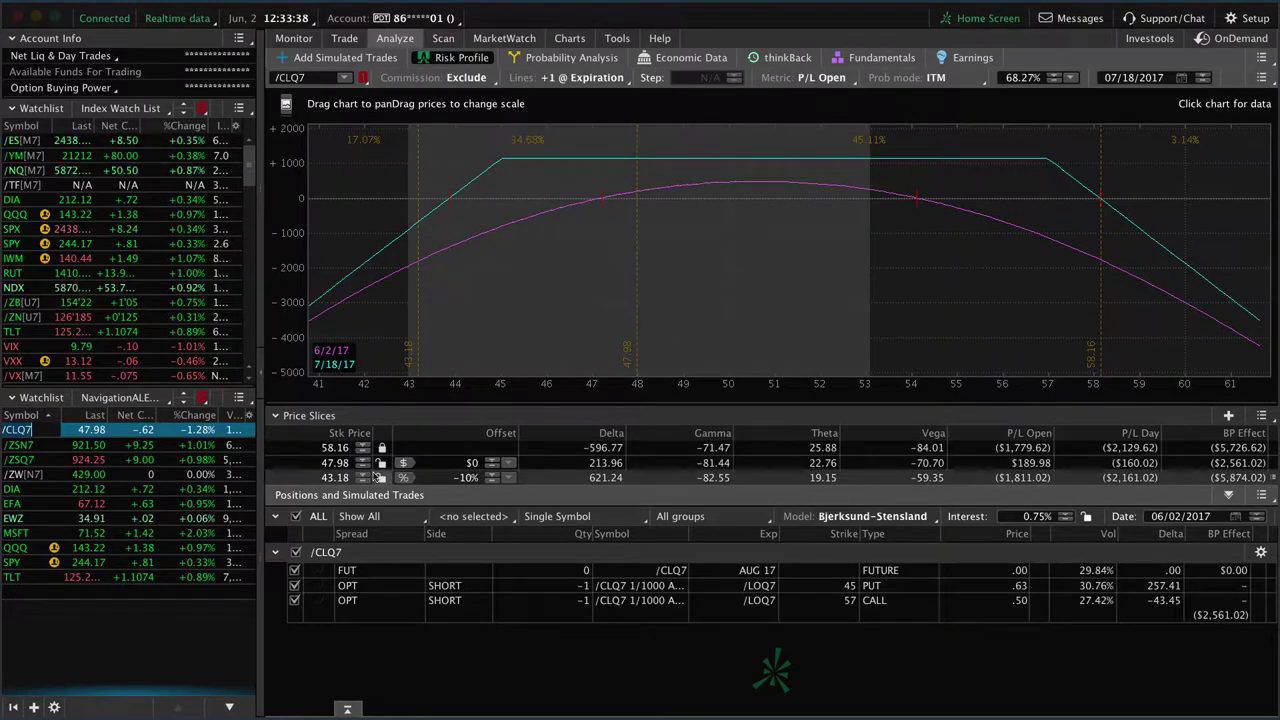
{"action": "left_click", "coordinate": [29, 445]}
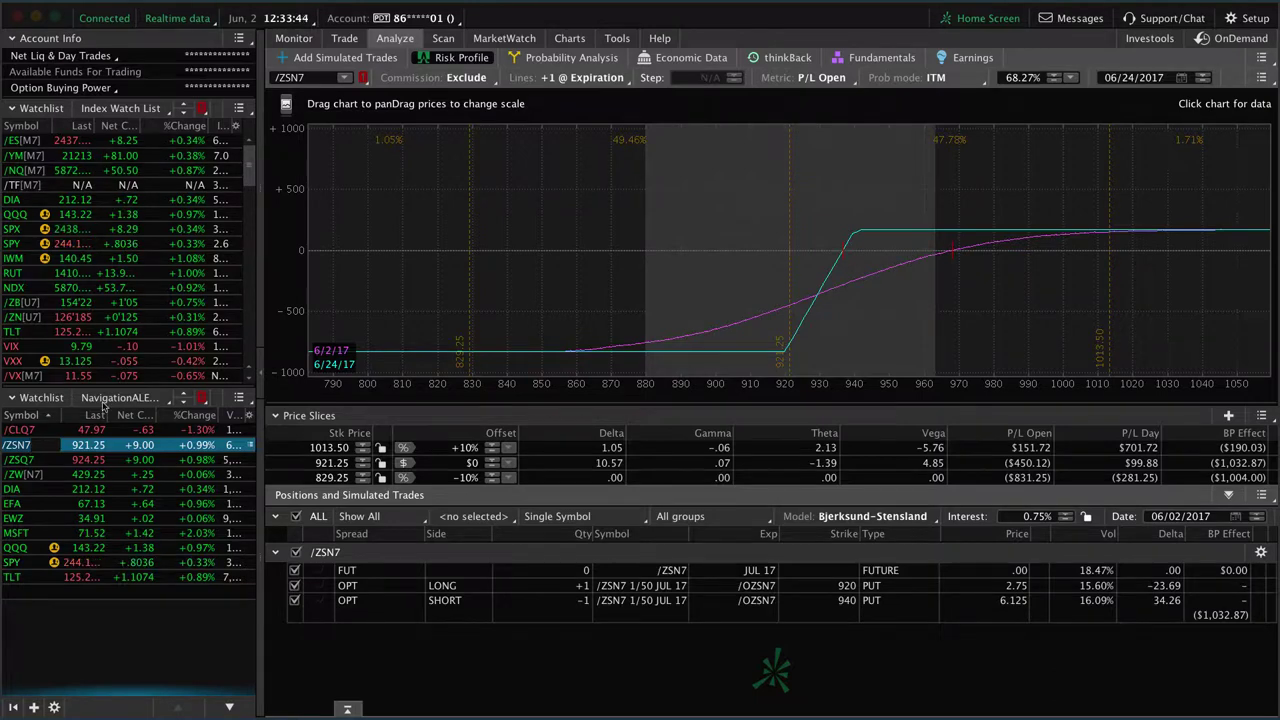
{"action": "left_click_drag", "start_coordinate": [691, 254], "coordinate": [614, 266]}
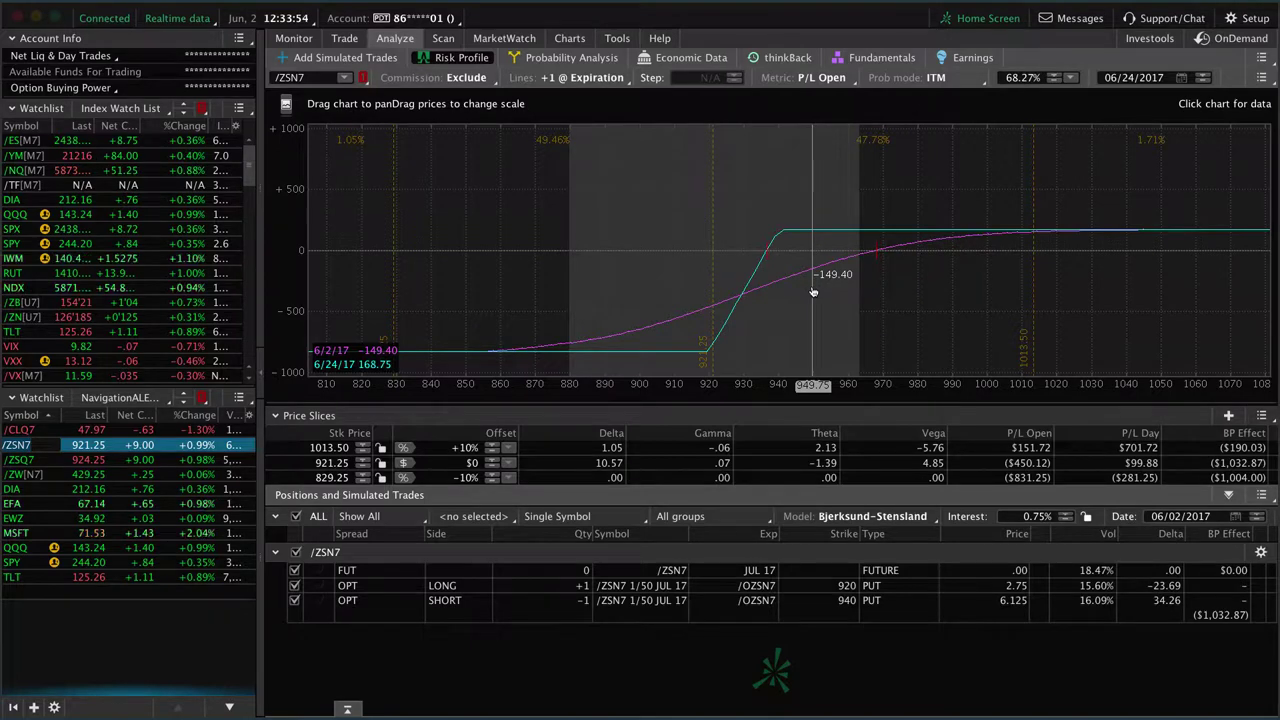
{"action": "left_click", "coordinate": [44, 461]}
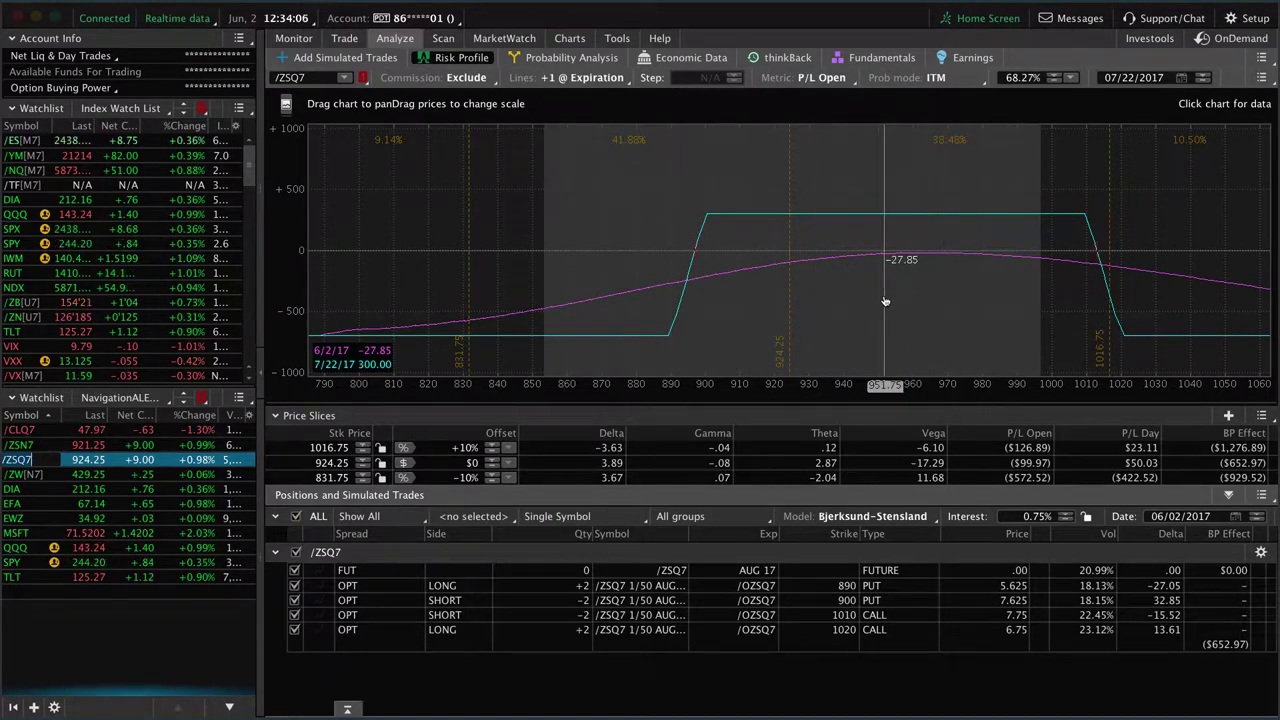
Load the /ZW risk profile and reset the page to the system default, accepting the loss of unsaved adjustments
{"action": "left_click", "coordinate": [20, 474]}
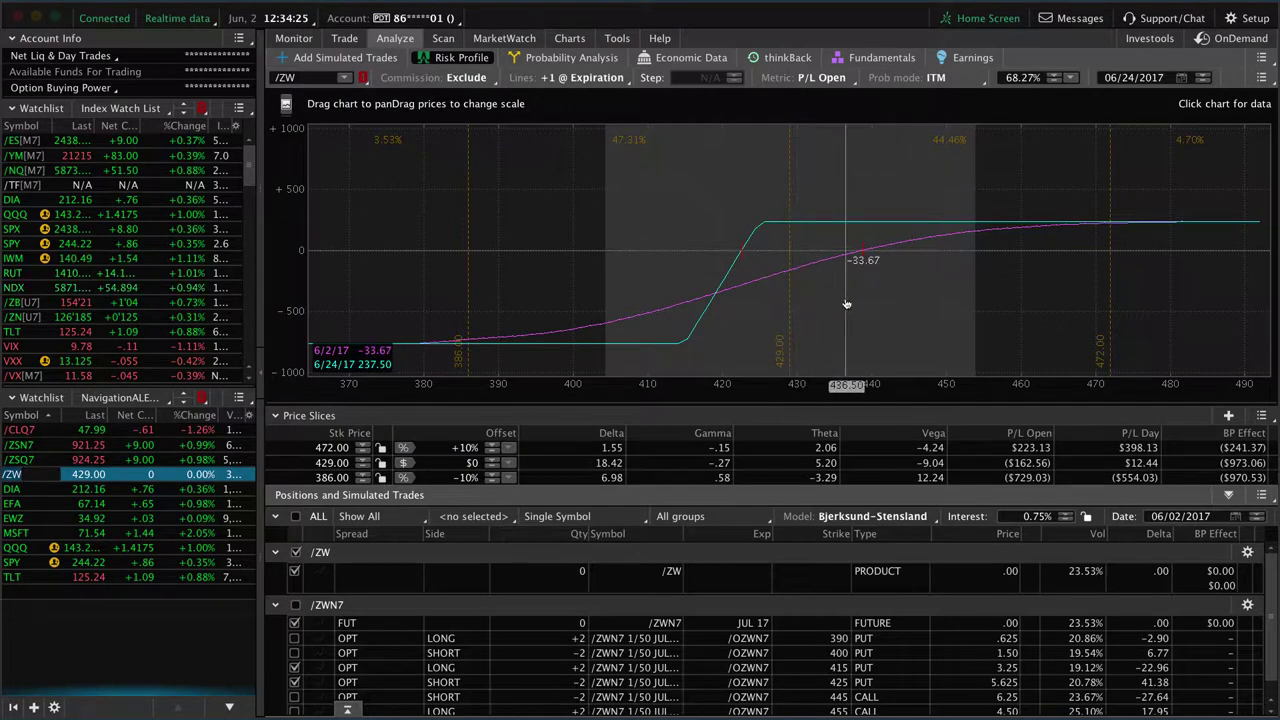
{"action": "left_click", "coordinate": [297, 641]}
{"action": "left_click", "coordinate": [300, 653]}
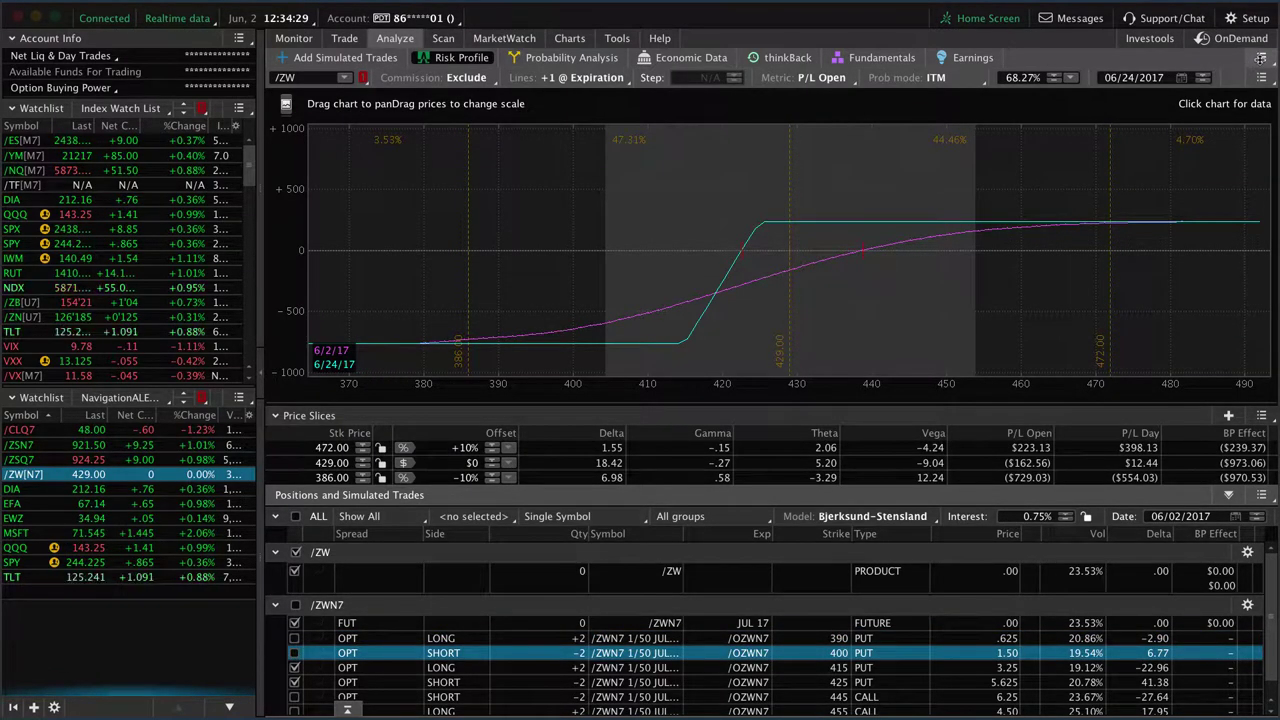
{"action": "left_click", "coordinate": [1261, 57]}
{"action": "left_click", "coordinate": [1261, 57]}
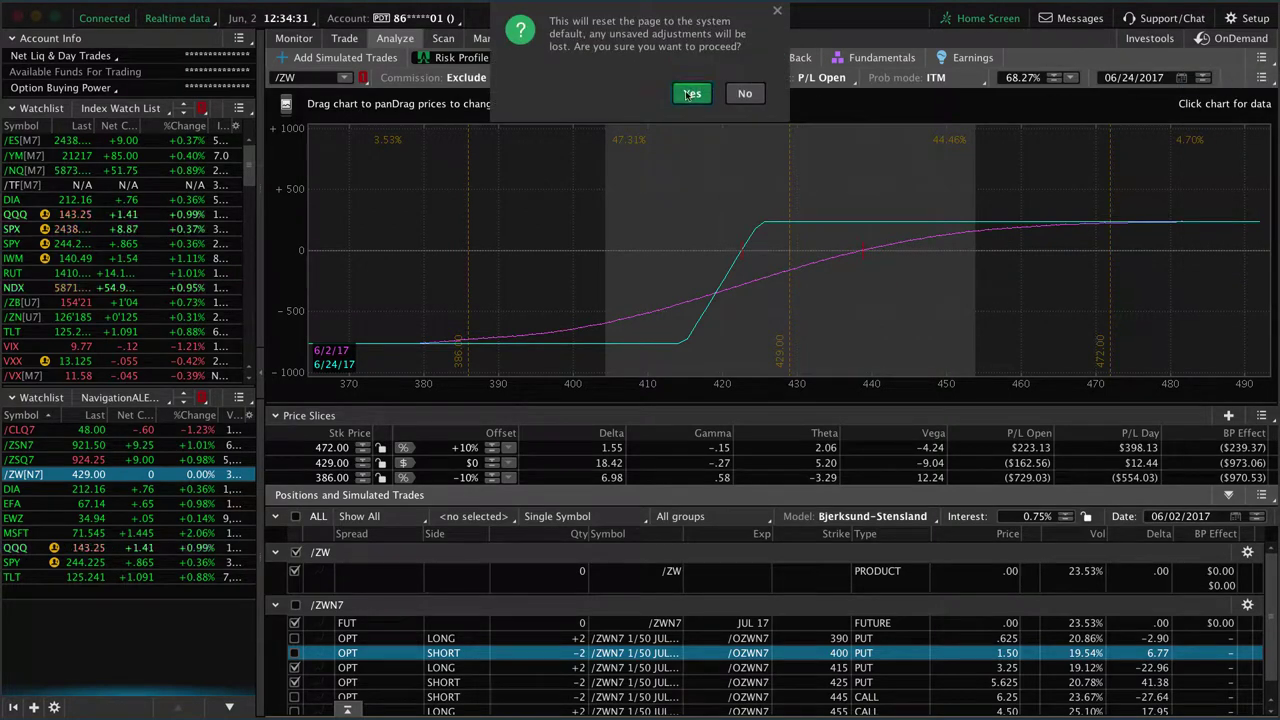
{"action": "left_click", "coordinate": [691, 91]}
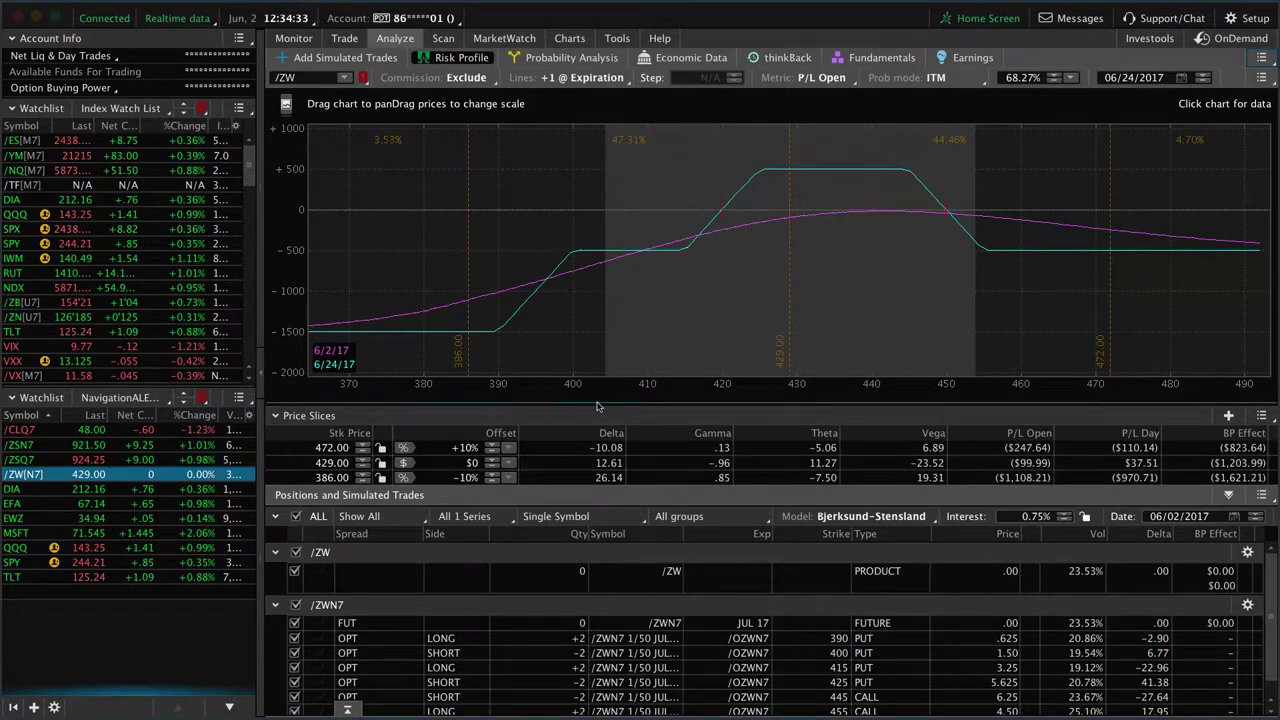
Enlarge the positions area and exclude the long 415 and short 425 put legs from the /ZWN7 risk graph
{"action": "left_click_drag", "start_coordinate": [597, 405], "coordinate": [597, 371]}
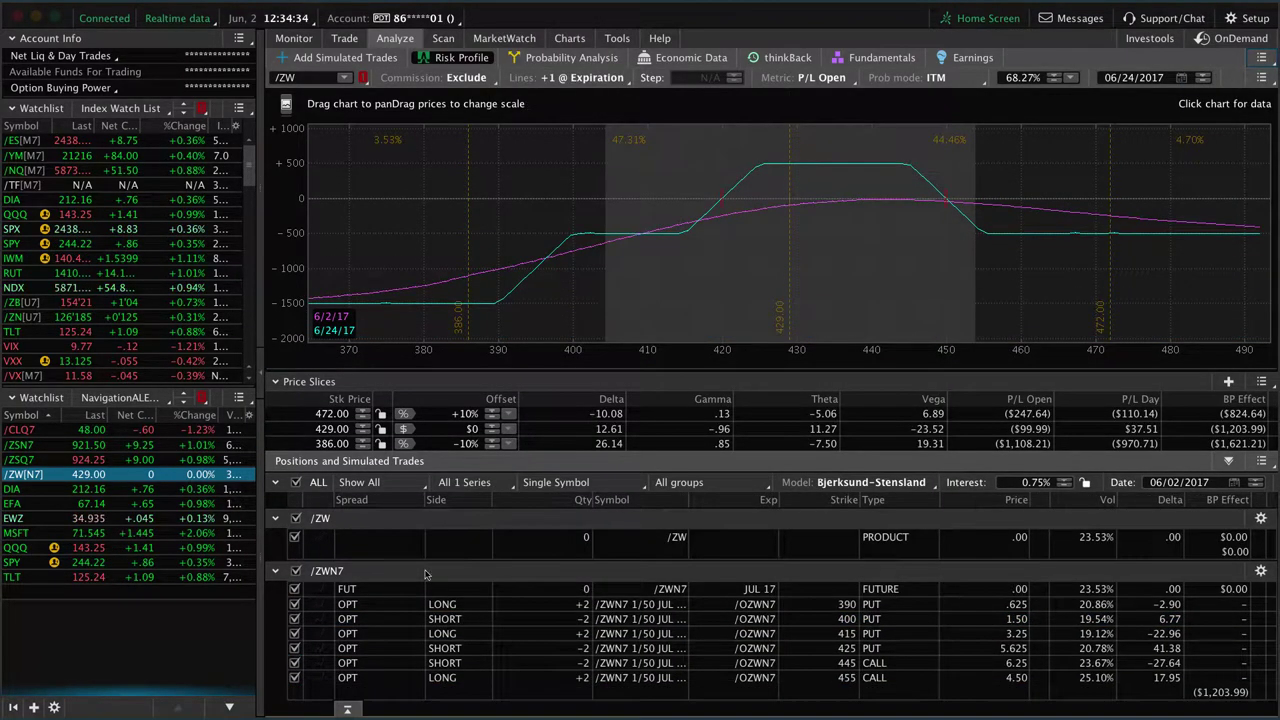
{"action": "left_click", "coordinate": [294, 633]}
{"action": "left_click", "coordinate": [295, 649]}
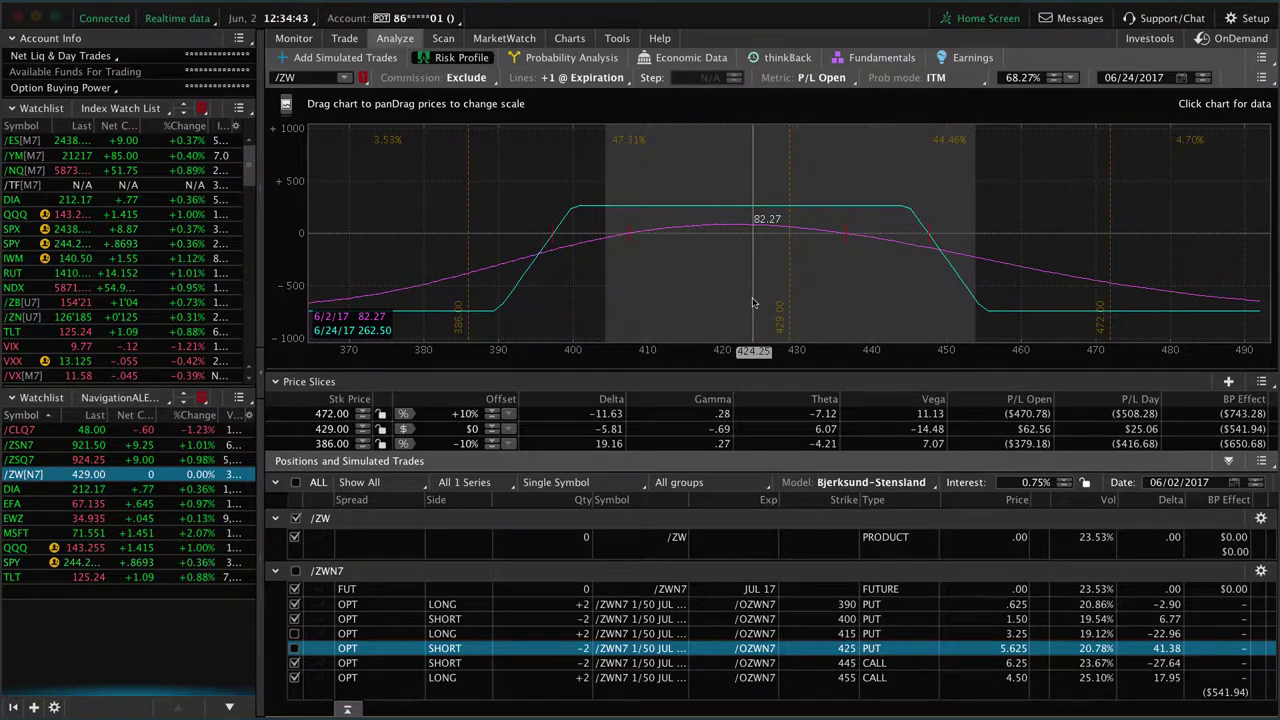
Examine the DIA risk profile together with its price chart
{"action": "left_click", "coordinate": [40, 490]}
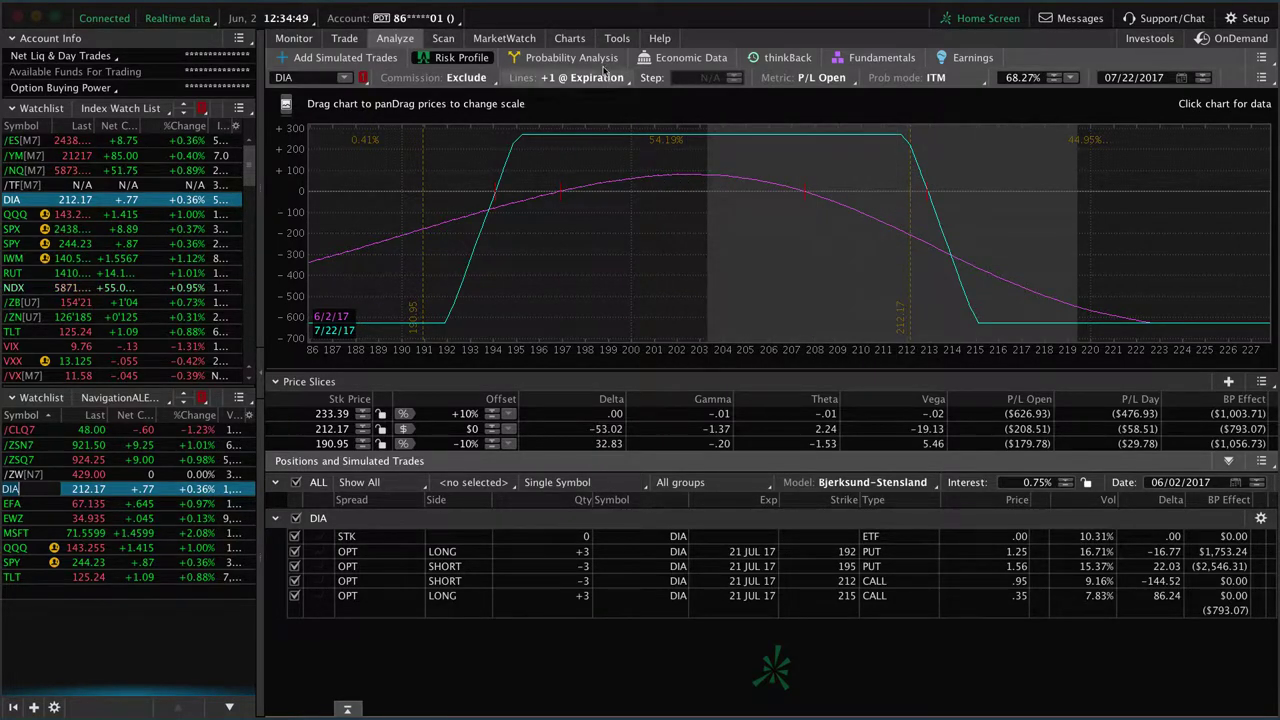
{"action": "left_click", "coordinate": [570, 38]}
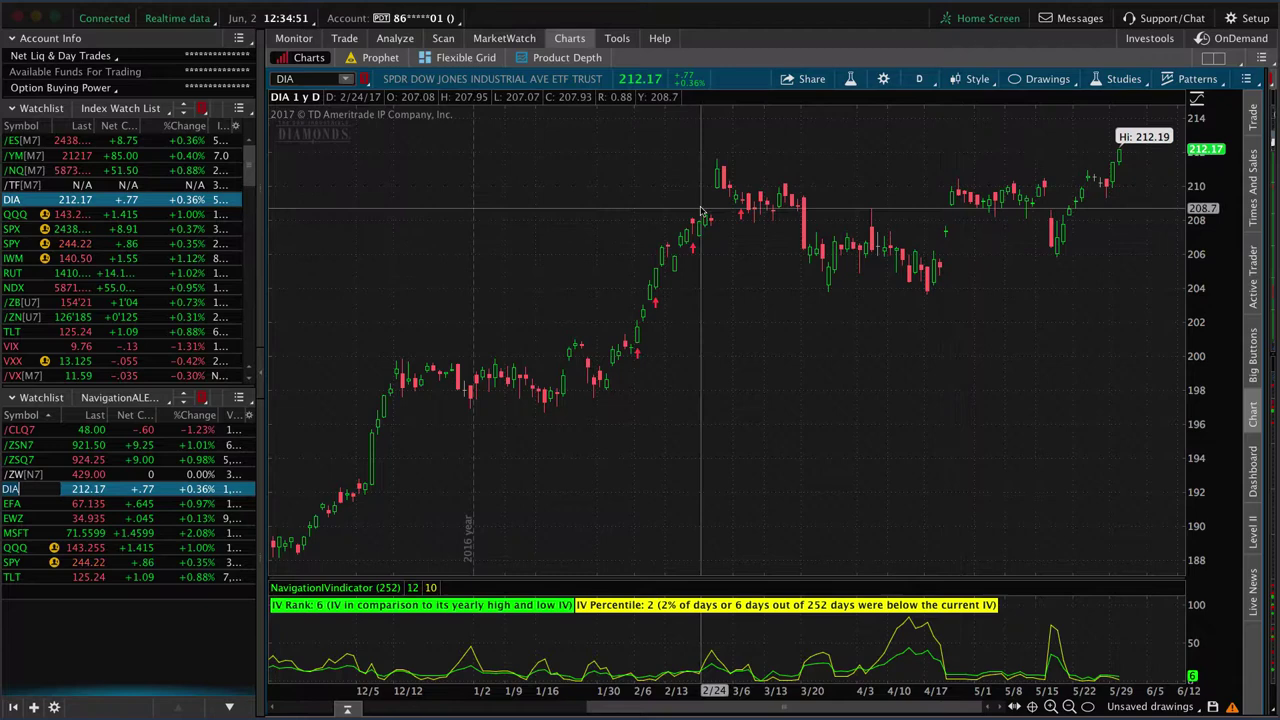
{"action": "left_click", "coordinate": [372, 87]}
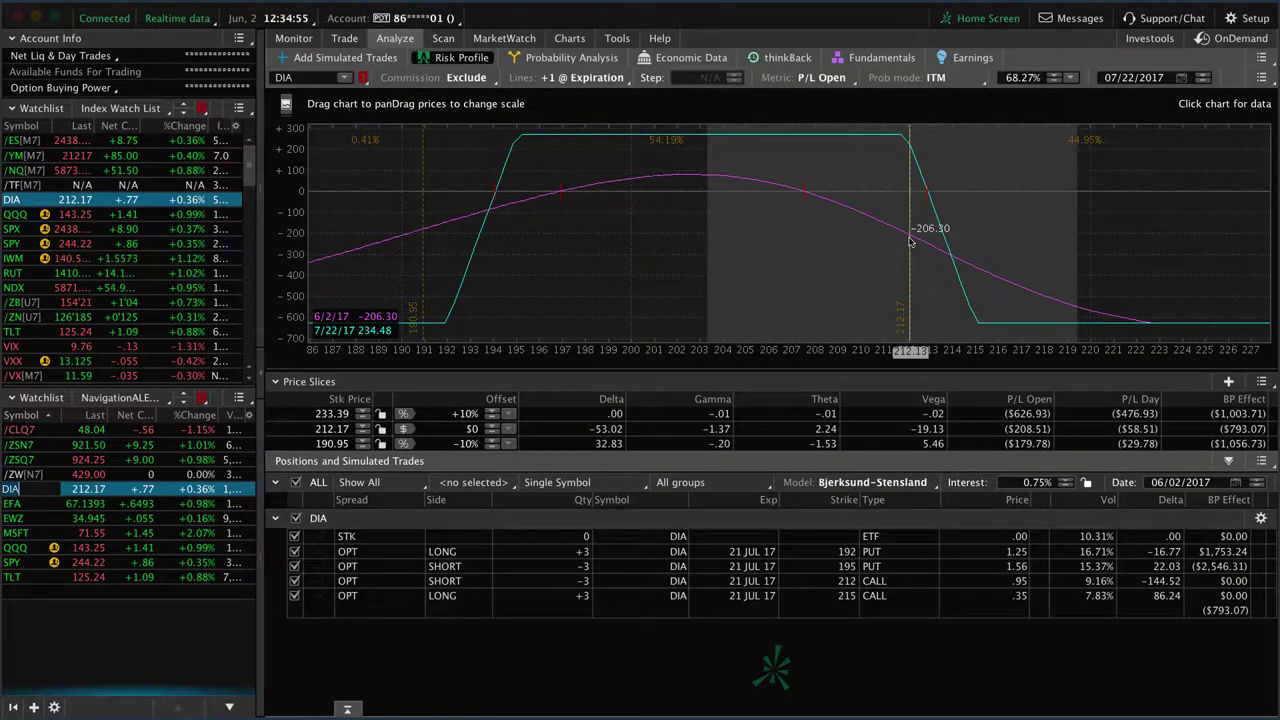
Exclude DIA's 212 and 215 call legs to examine the put side alone, and include both legs again
{"action": "left_click", "coordinate": [294, 581]}
{"action": "left_click", "coordinate": [294, 596]}
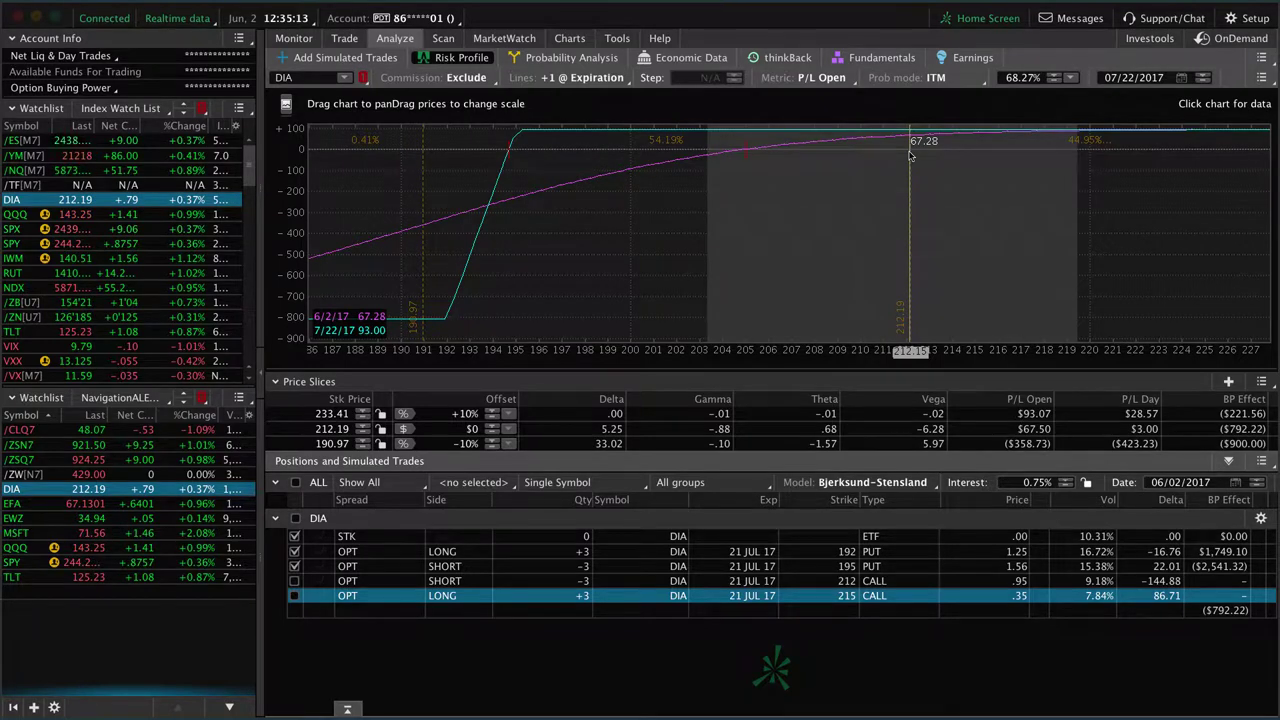
{"action": "left_click", "coordinate": [294, 581]}
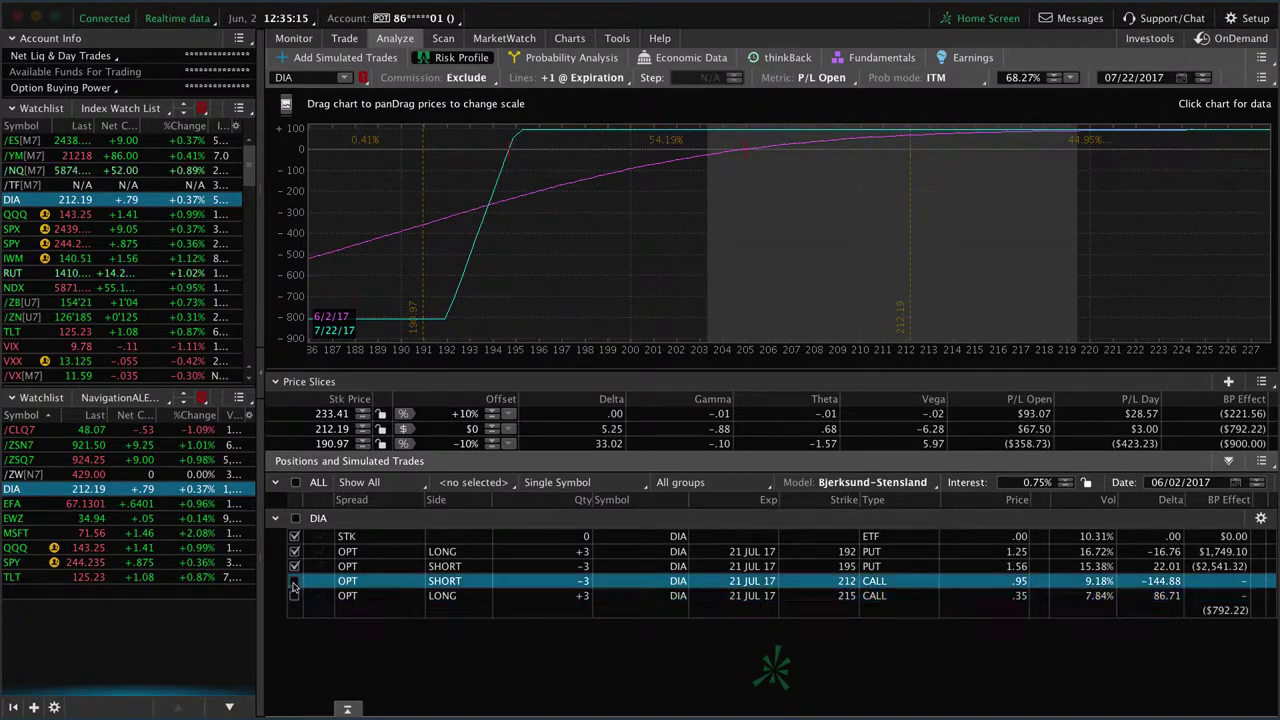
{"action": "left_click", "coordinate": [294, 596]}
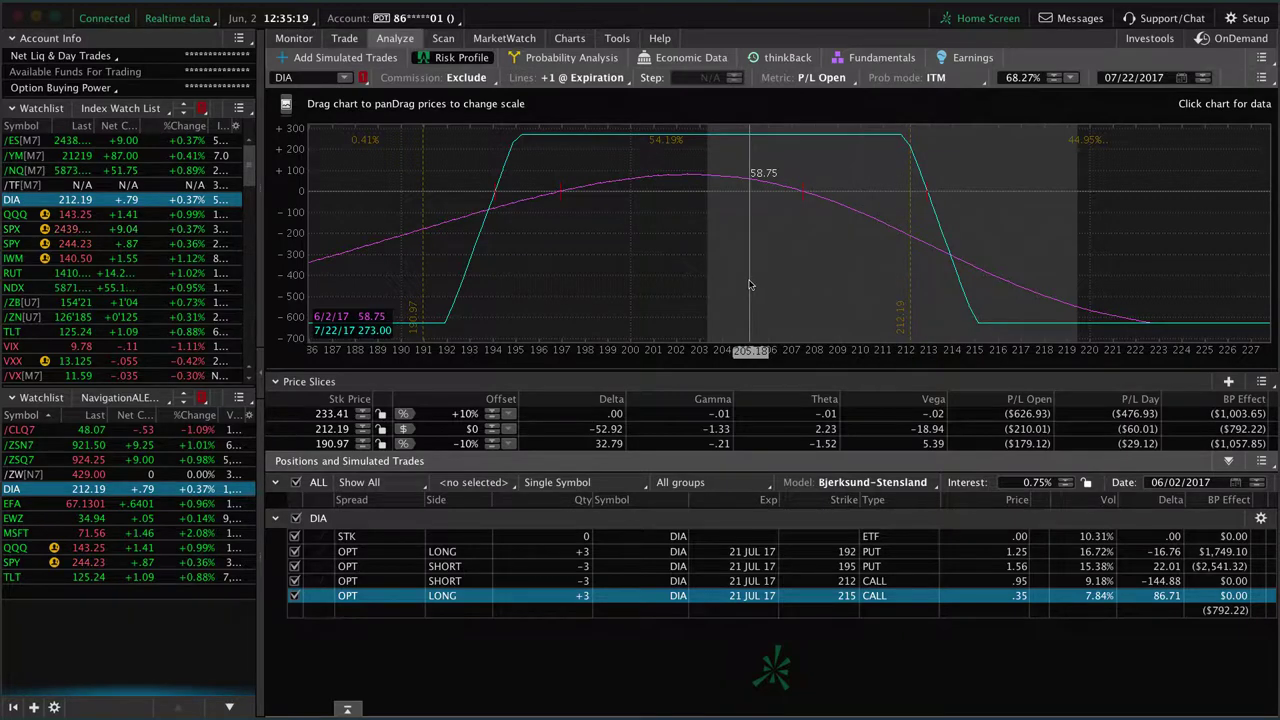
Examine the EFA risk profile, excluding the short 64 call leg to view the put side alone, and include the leg again
{"action": "left_click", "coordinate": [15, 504]}
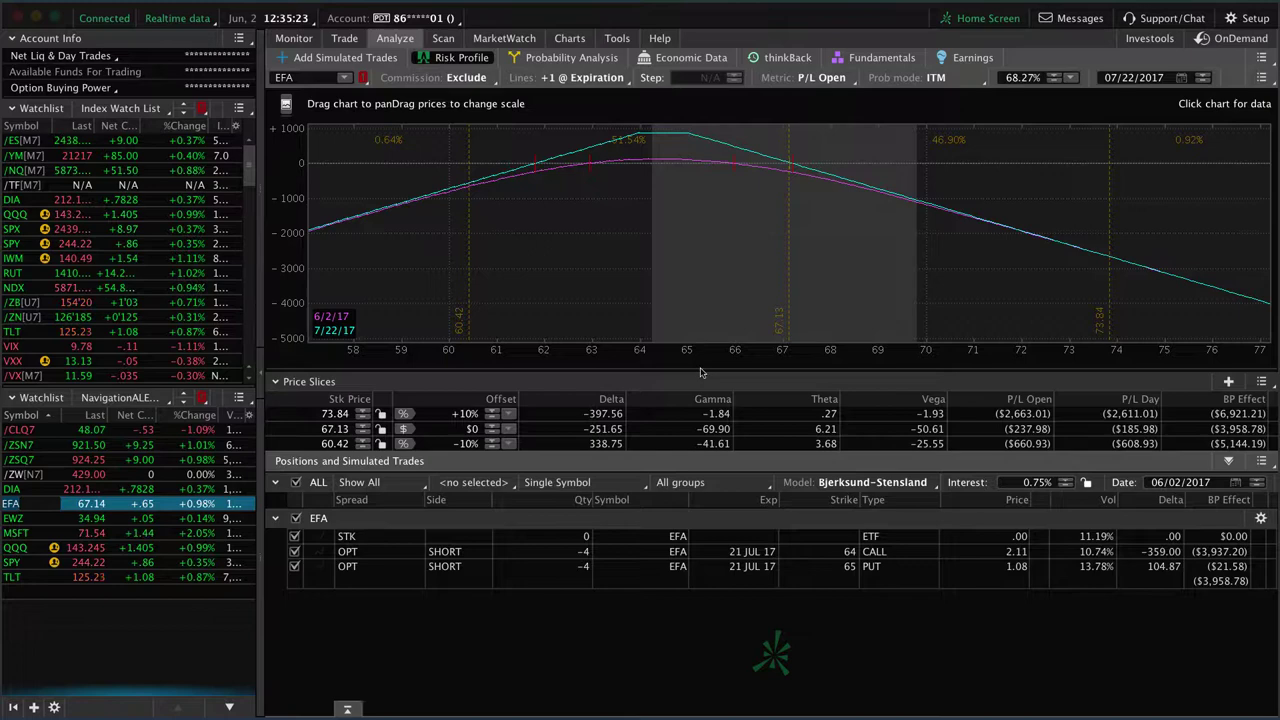
{"action": "left_click_drag", "start_coordinate": [700, 348], "coordinate": [686, 318]}
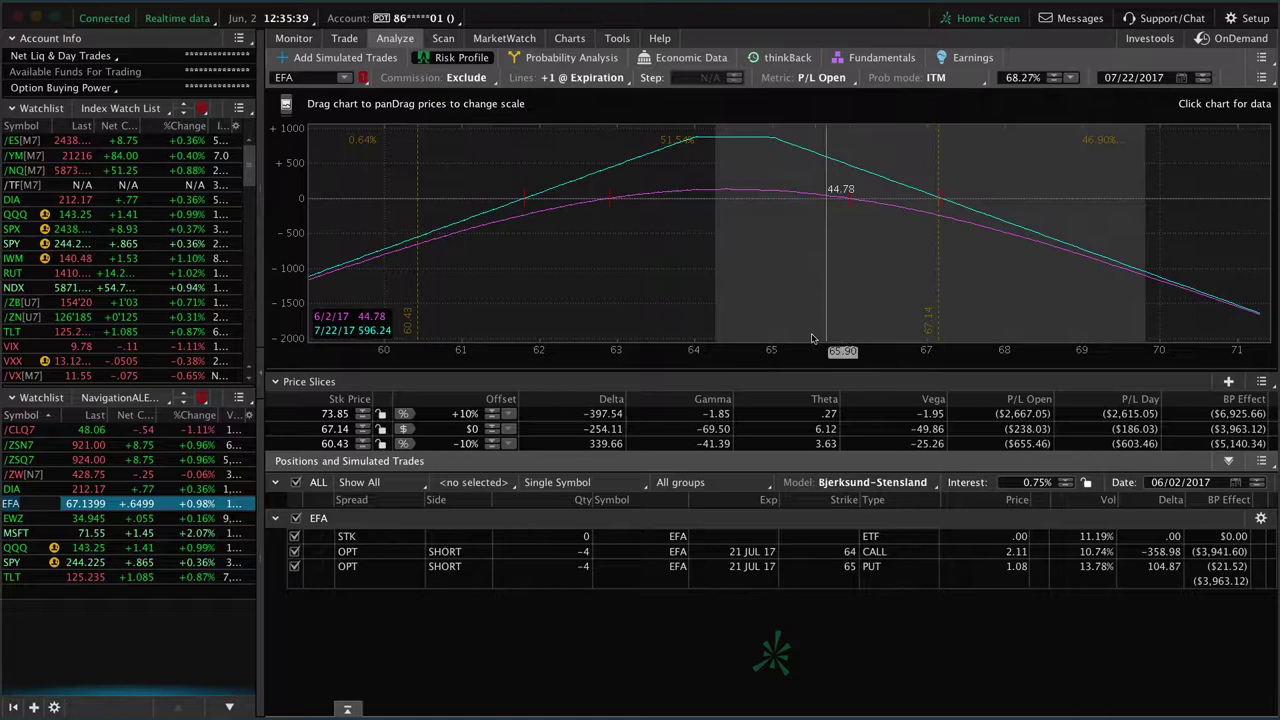
{"action": "left_click", "coordinate": [295, 552]}
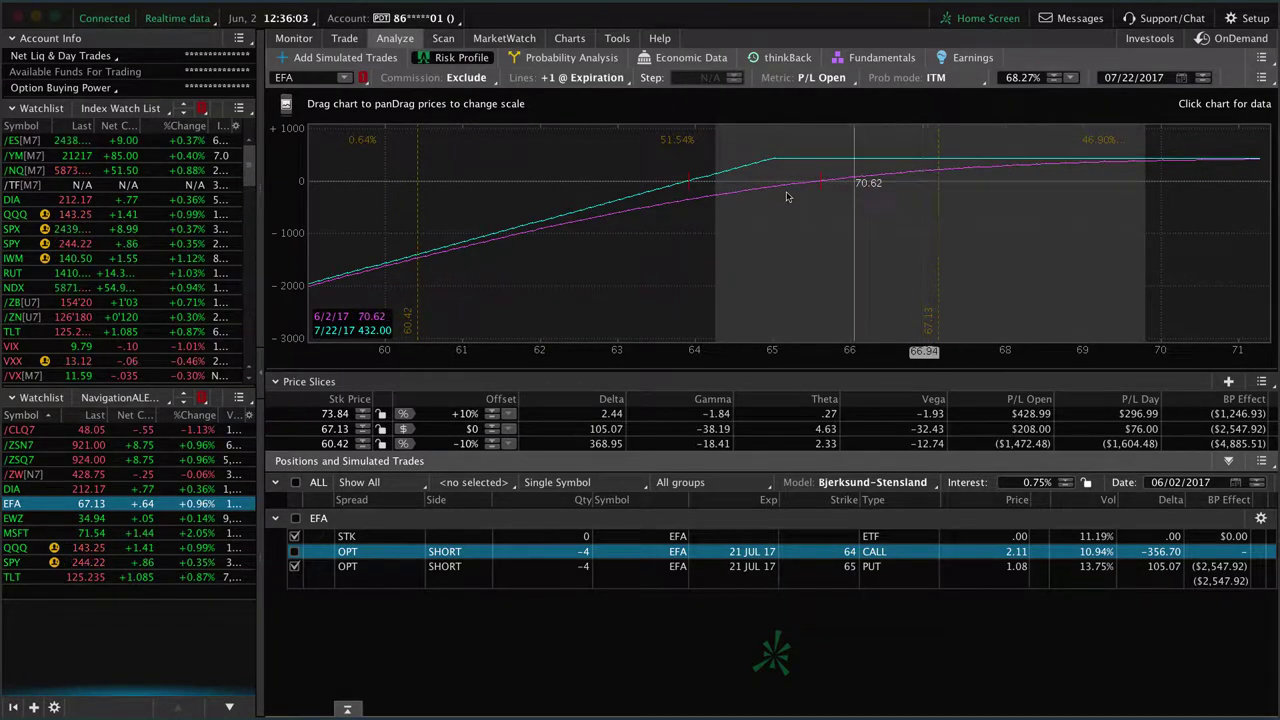
{"action": "left_click", "coordinate": [294, 551]}
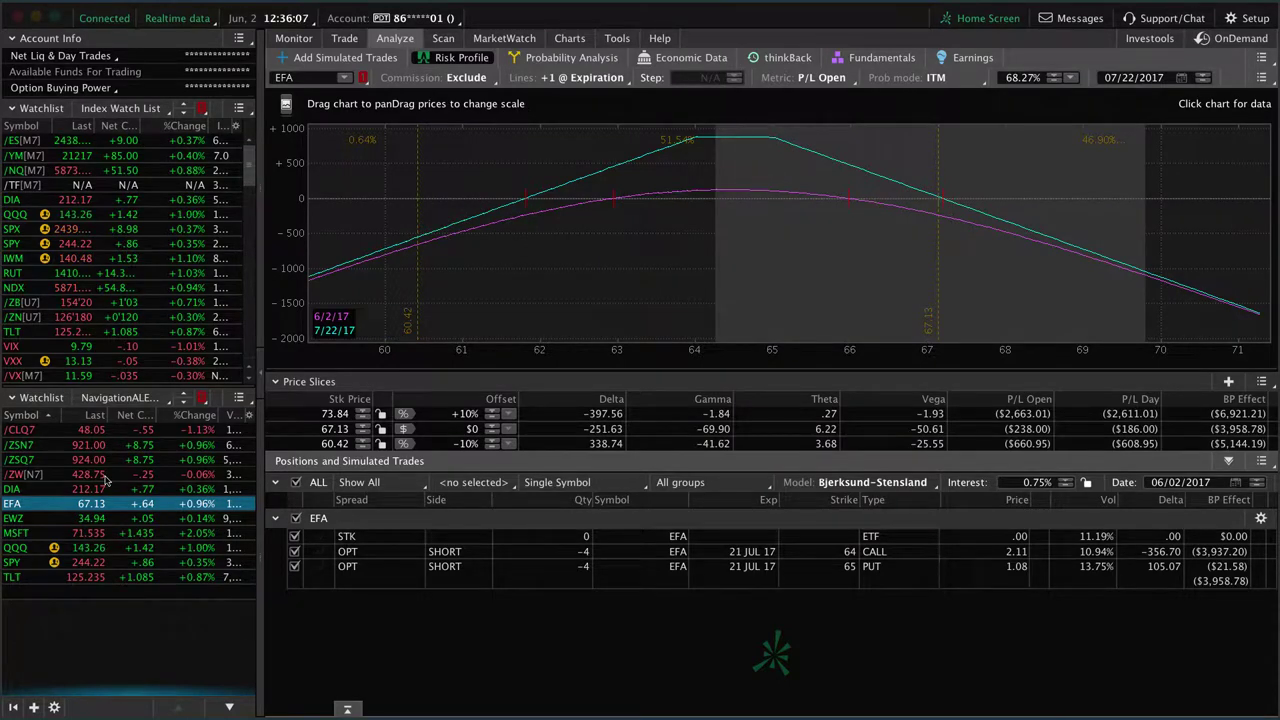
Review the risk profiles of the EWZ, MSFT, QQQ and SPY positions one after another
{"action": "left_click", "coordinate": [13, 519]}
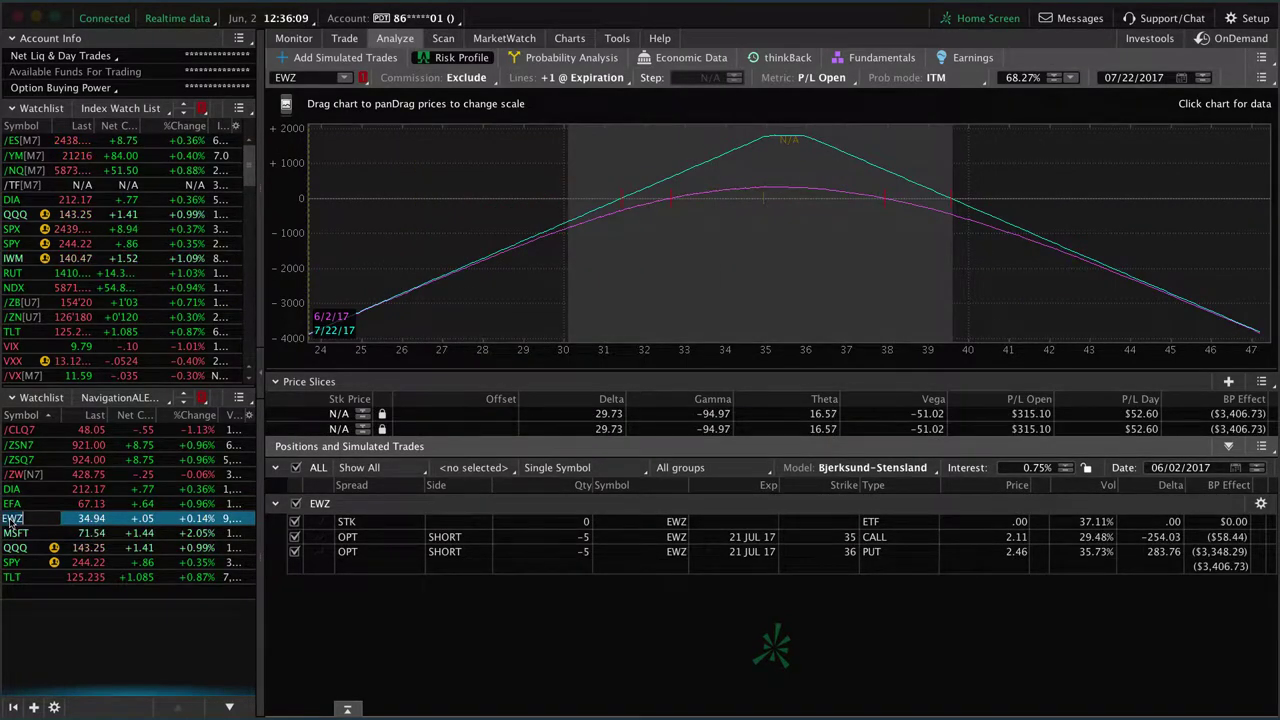
{"action": "left_click", "coordinate": [37, 534]}
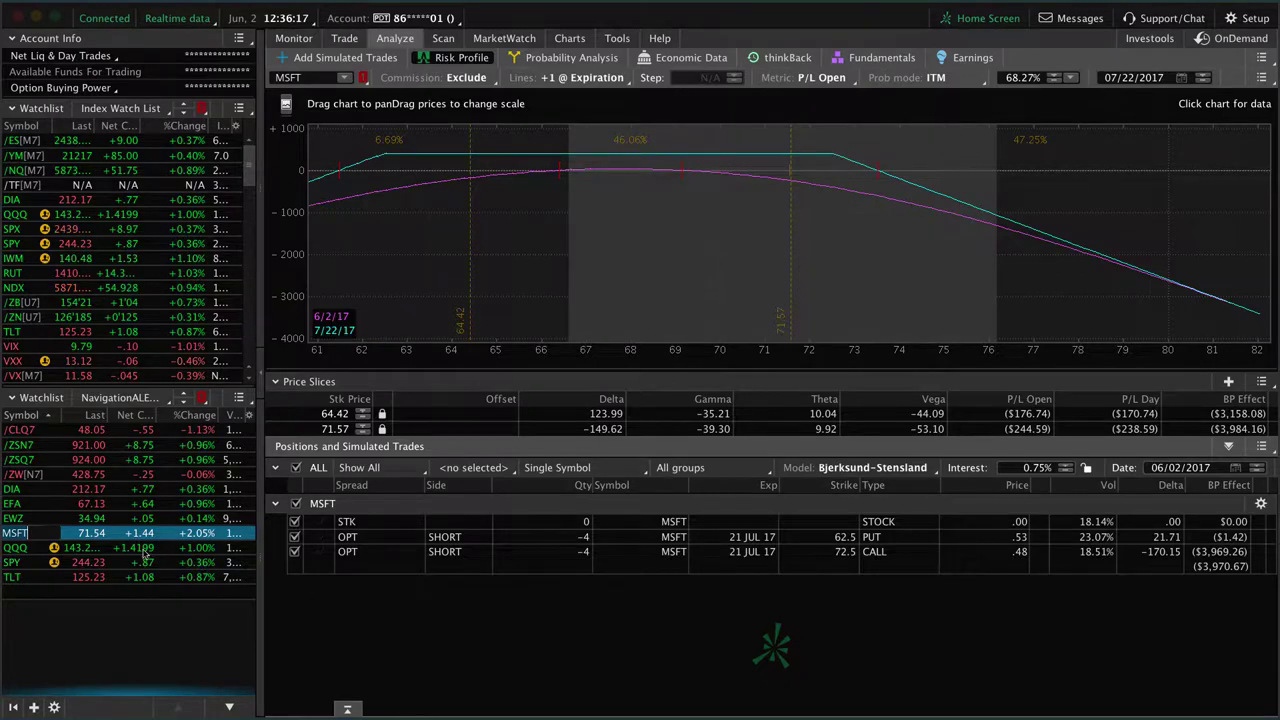
{"action": "left_click", "coordinate": [38, 549]}
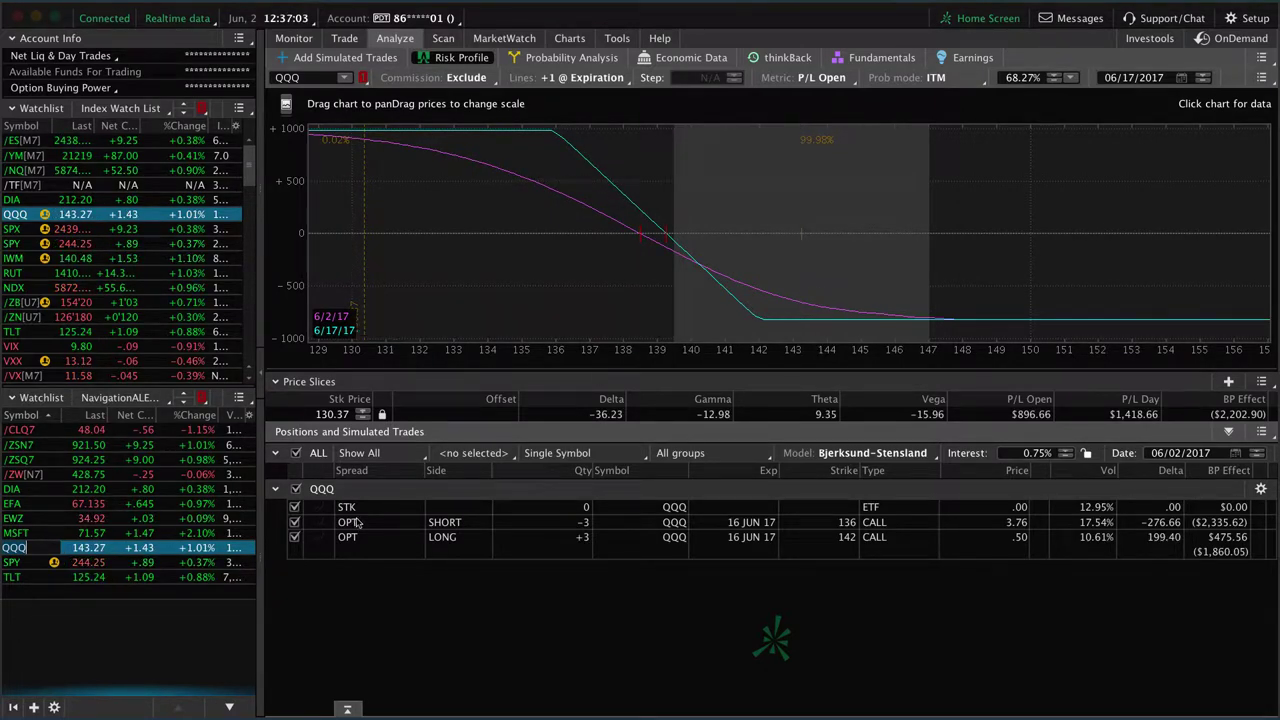
{"action": "left_click", "coordinate": [41, 564]}
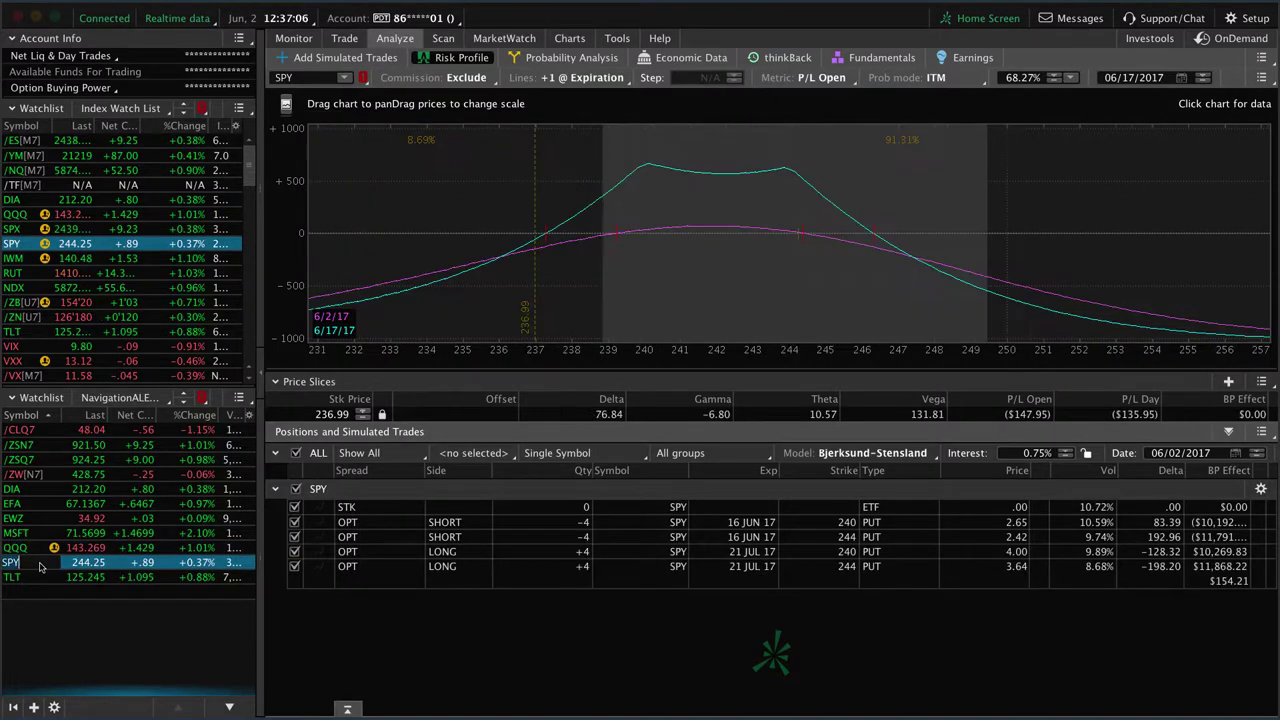